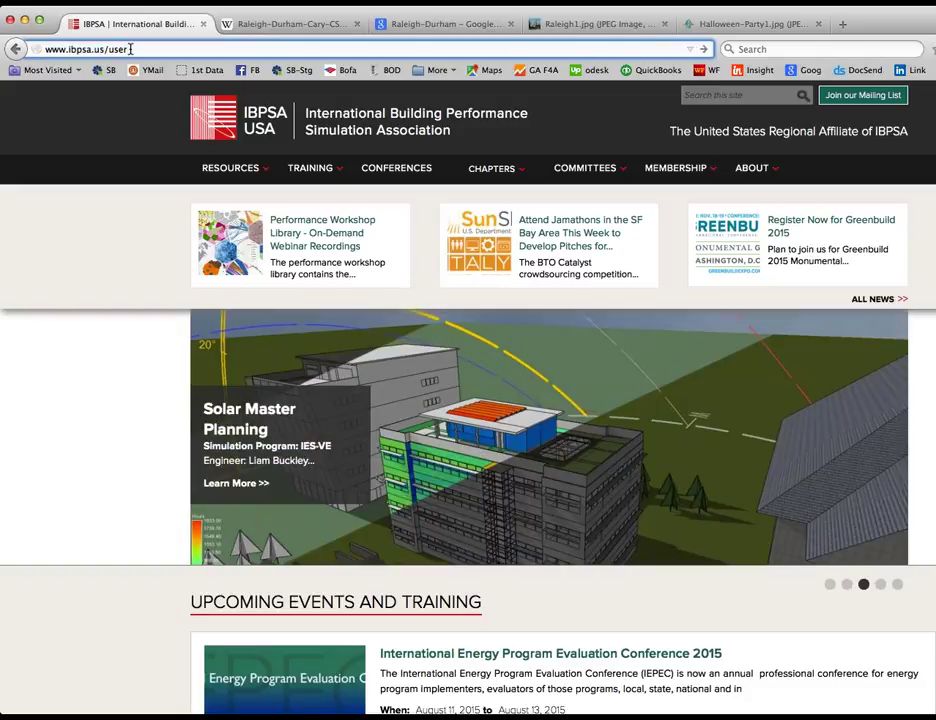
key("Return")
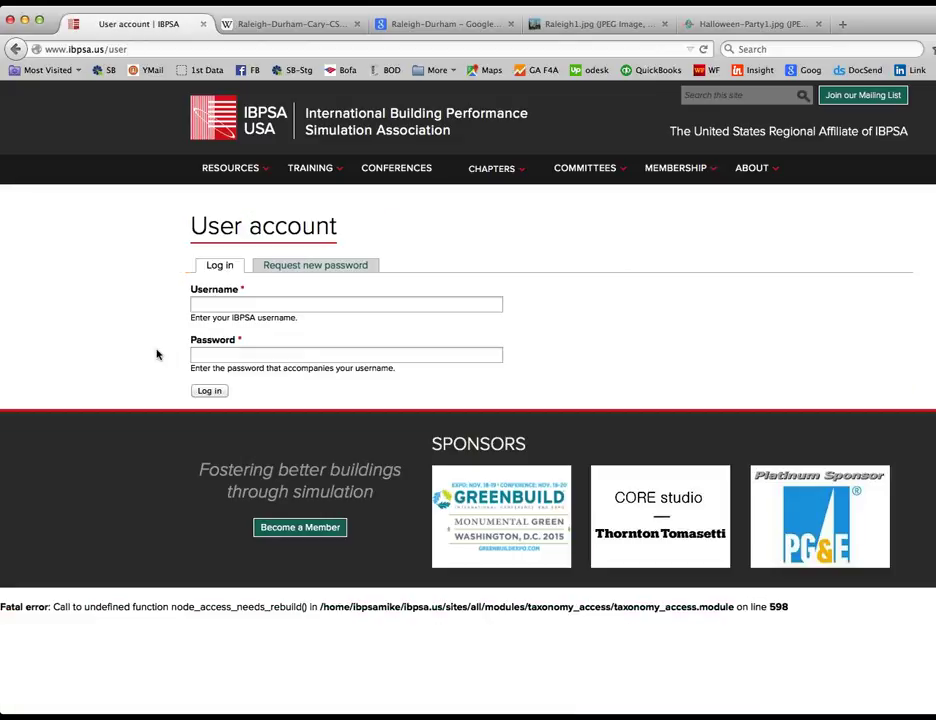
Step: Enter the chapter account username in the Username field, removing the wrongly pasted URL
left_click(218, 304)
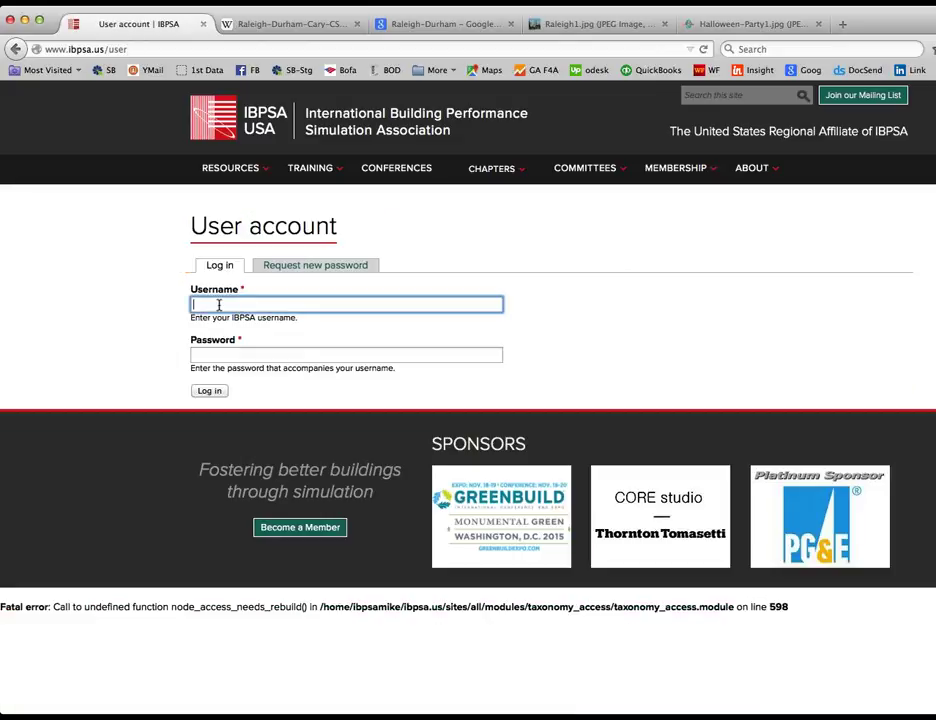
type("https://global.gotomeeting.com/join/72416470")
key("BackSpace")
key("BackSpace")
key("BackSpace")
key("BackSpace")
key("BackSpace")
key("BackSpace")
key("BackSpace")
key("BackSpace")
key("BackSpace")
key("BackSpace")
key("BackSpace")
key("BackSpace")
key("BackSpace")
key("BackSpace")
key("BackSpace")
key("BackSpace")
key("BackSpace")
key("BackSpace")
key("BackSpace")
key("BackSpace")
key("BackSpace")
key("BackSpace")
key("BackSpace")
key("BackSpace")
key("BackSpace")
key("BackSpace")
key("BackSpace")
key("BackSpace")
key("BackSpace")
key("BackSpace")
key("BackSpace")
key("BackSpace")
key("BackSpace")
key("BackSpace")
key("BackSpace")
key("BackSpace")
key("BackSpace")
key("BackSpace")
key("BackSpace")
key("BackSpace")
key("BackSpace")
key("BackSpace")
key("BackSpace")
key("BackSpace")
type("Raleigh-Durham")
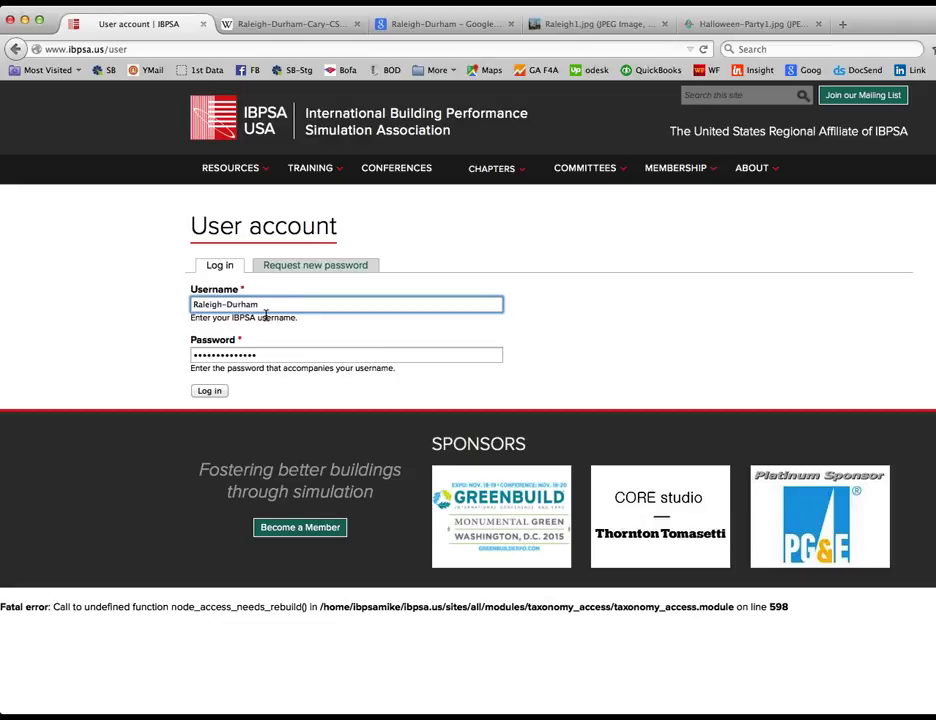
Step: Log in with the entered credentials and go to MY ACCOUNT for the chapter dashboard
left_click(209, 390)
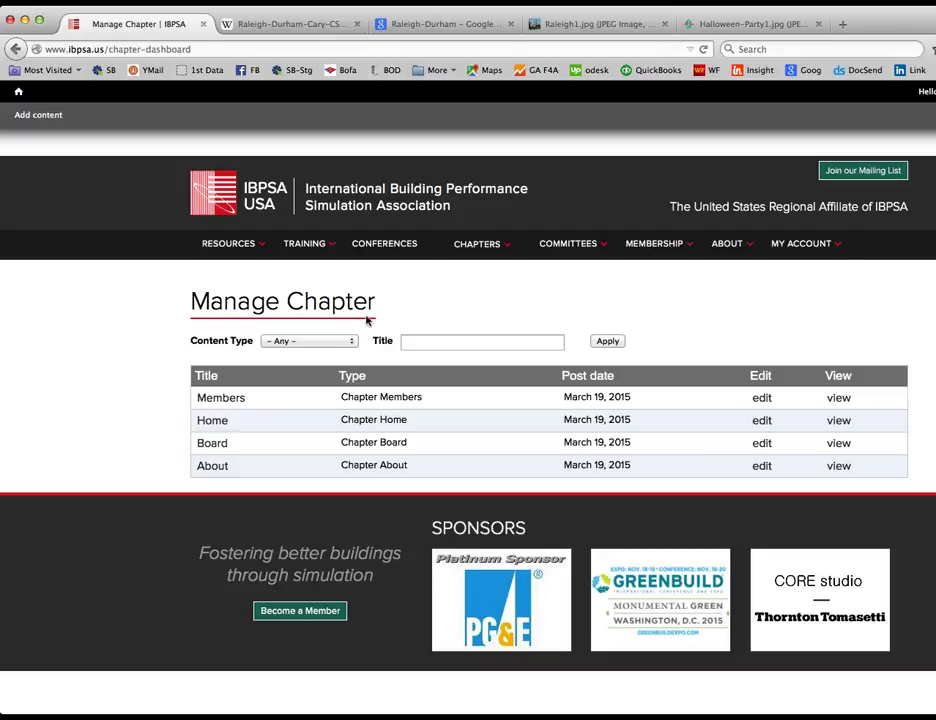
left_click(802, 246)
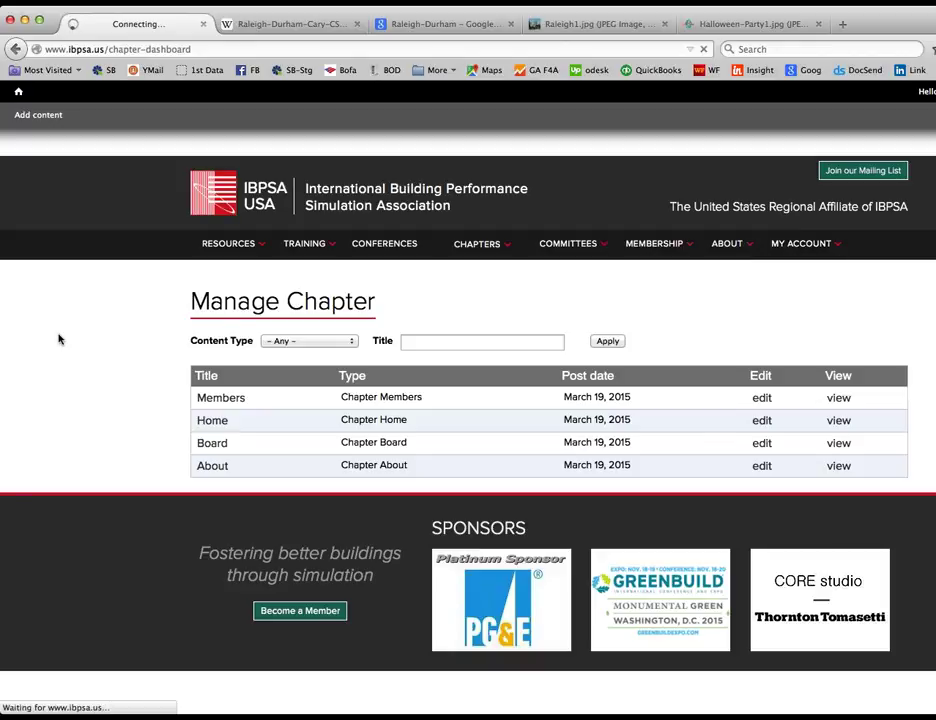
left_click(105, 341)
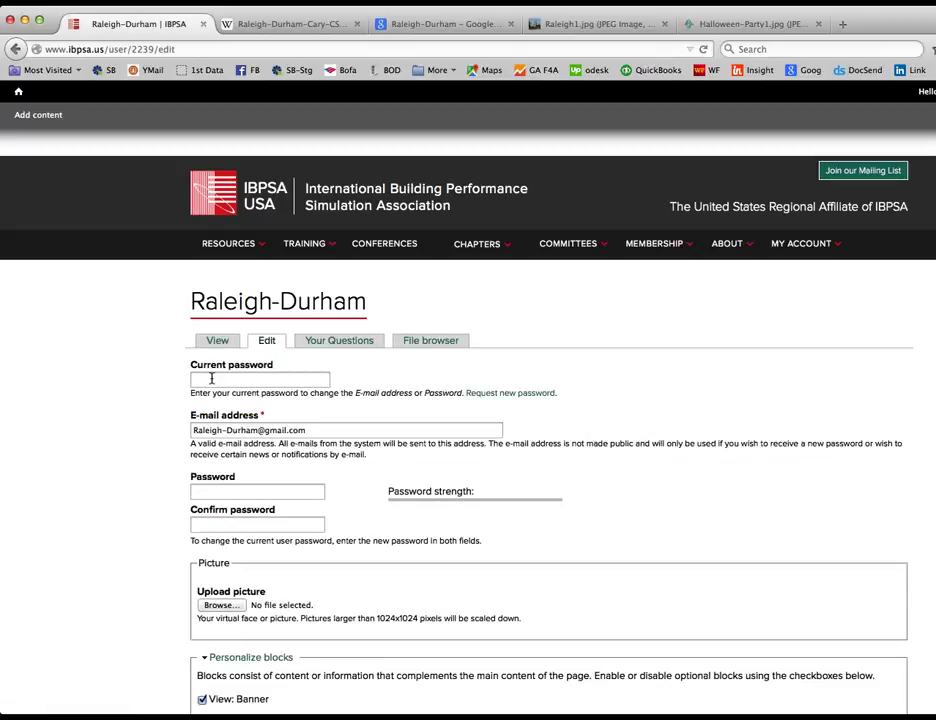
left_click(211, 378)
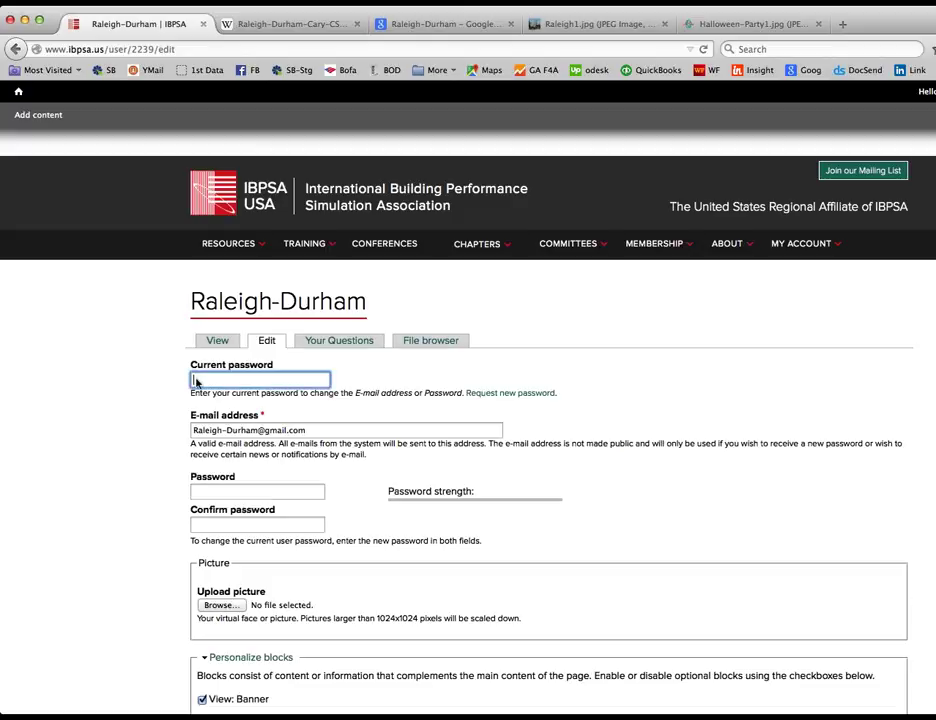
scroll(195, 382, "down", 1)
scroll(196, 382, "down", 1)
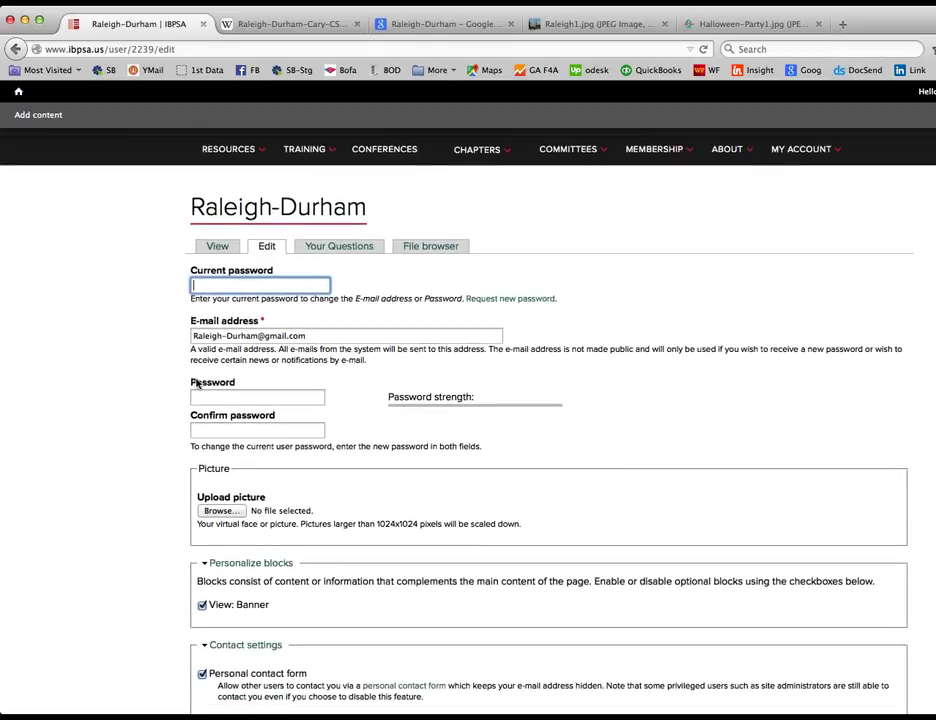
scroll(197, 383, "down", 1)
scroll(197, 383, "down", 1)
left_click(336, 250)
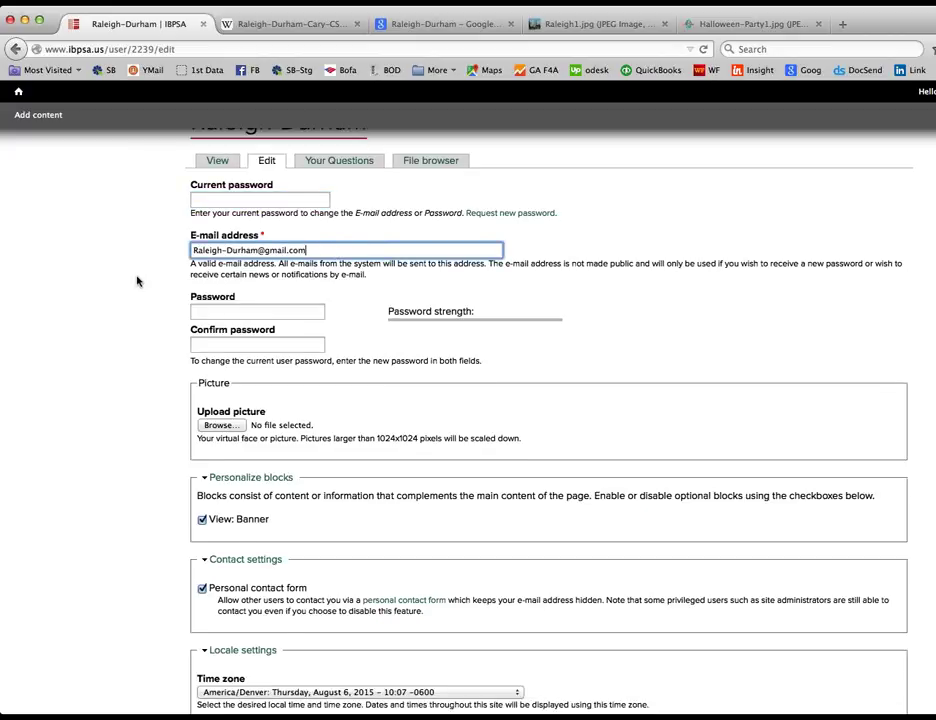
scroll(137, 281, "down", 1)
left_click(268, 253)
left_click(235, 288)
scroll(235, 290, "down", 3)
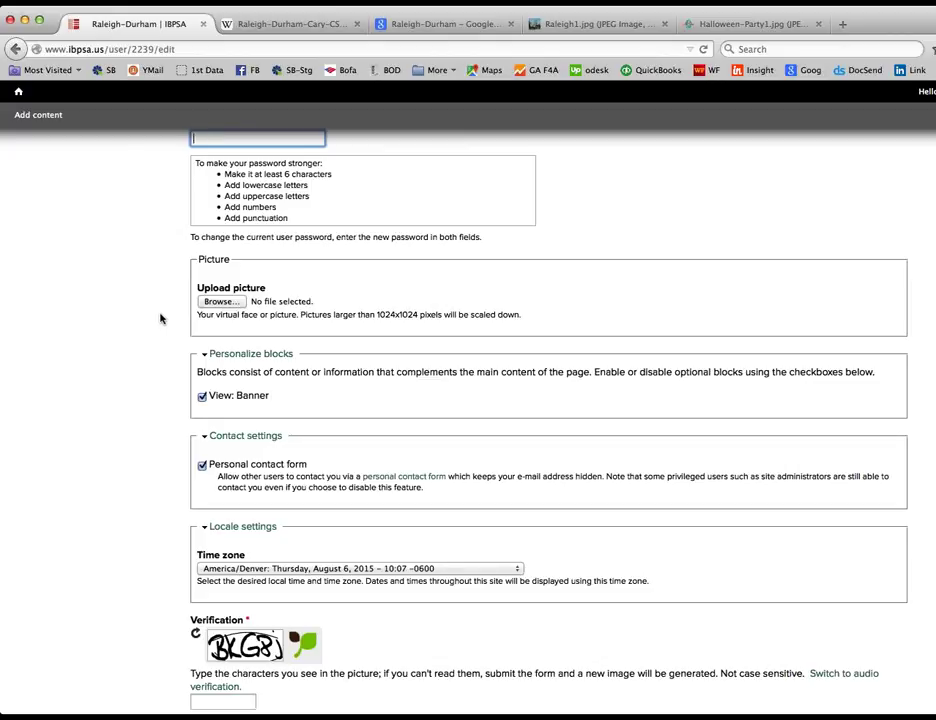
scroll(160, 318, "down", 3)
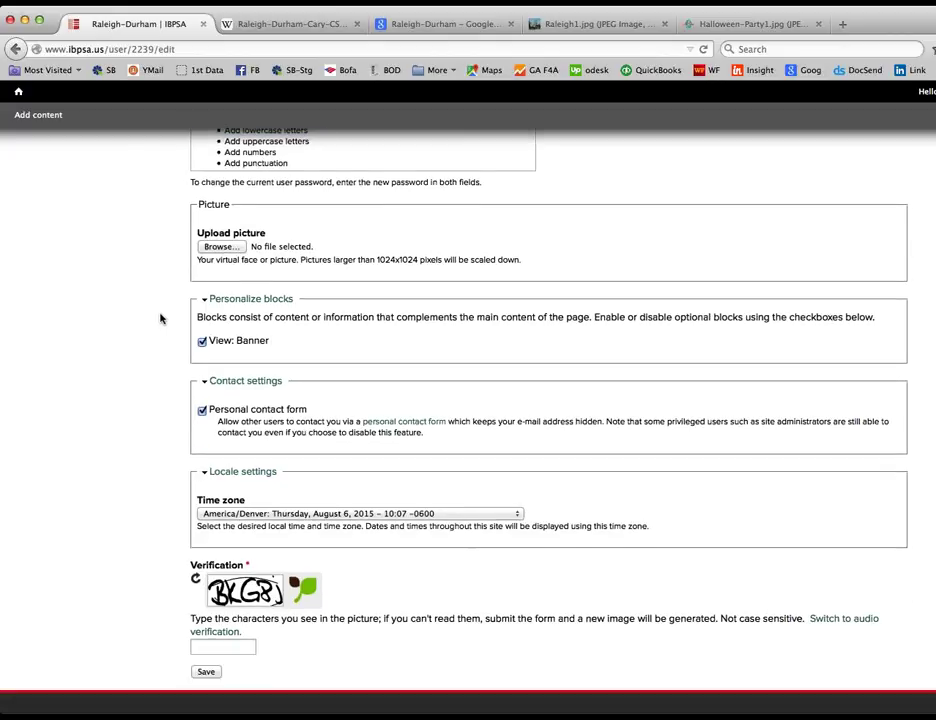
scroll(160, 318, "down", 5)
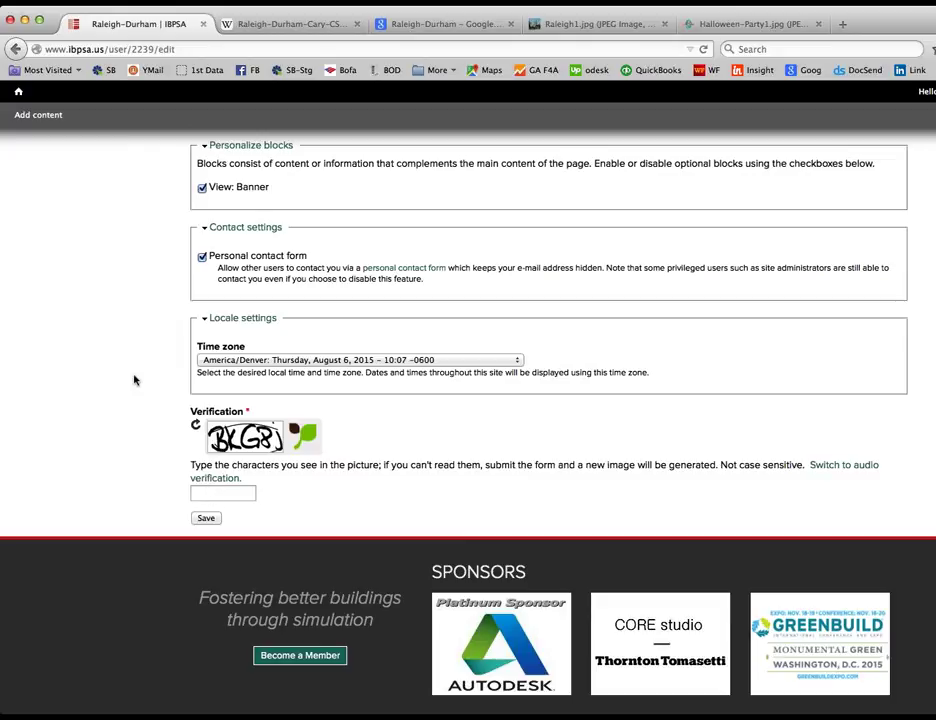
scroll(135, 380, "up", 1)
scroll(135, 380, "up", 10)
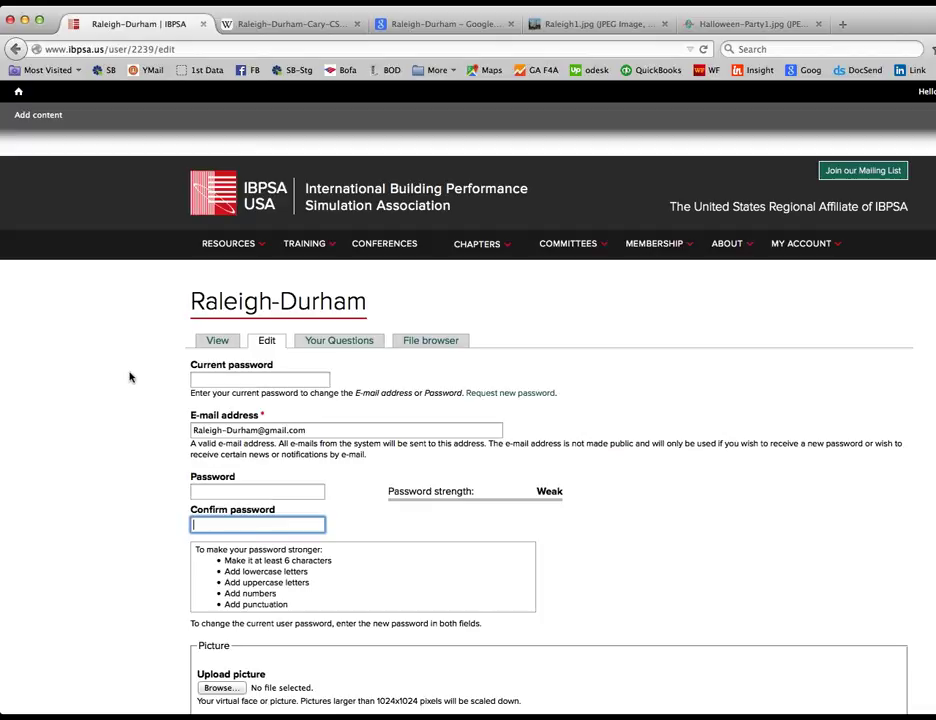
left_click(812, 245)
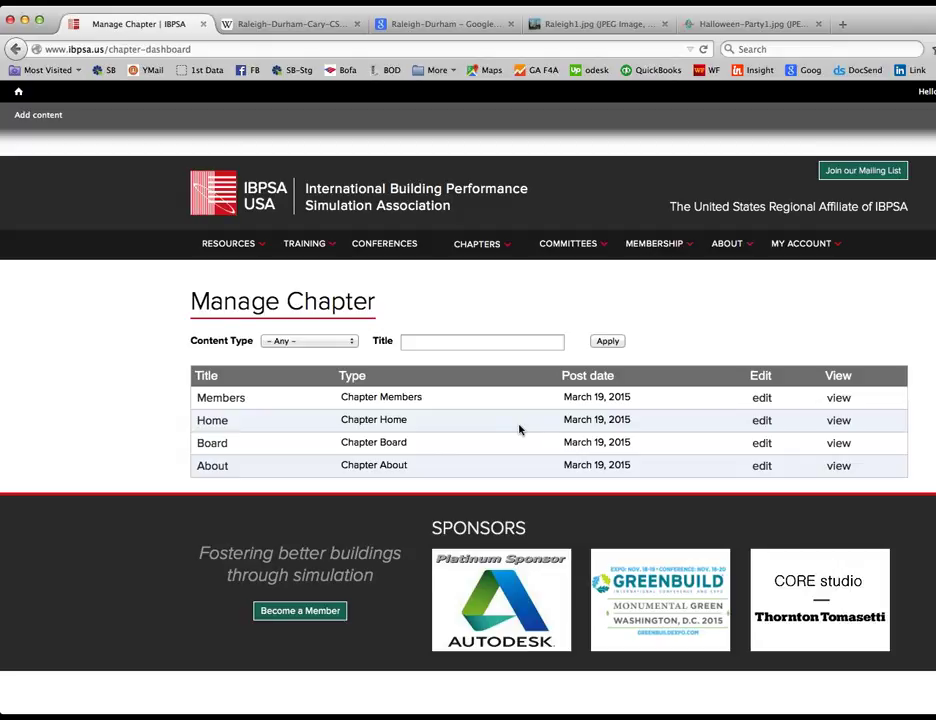
Step: Open the chapter Home page for editing and make the body editor taller
left_click(762, 422)
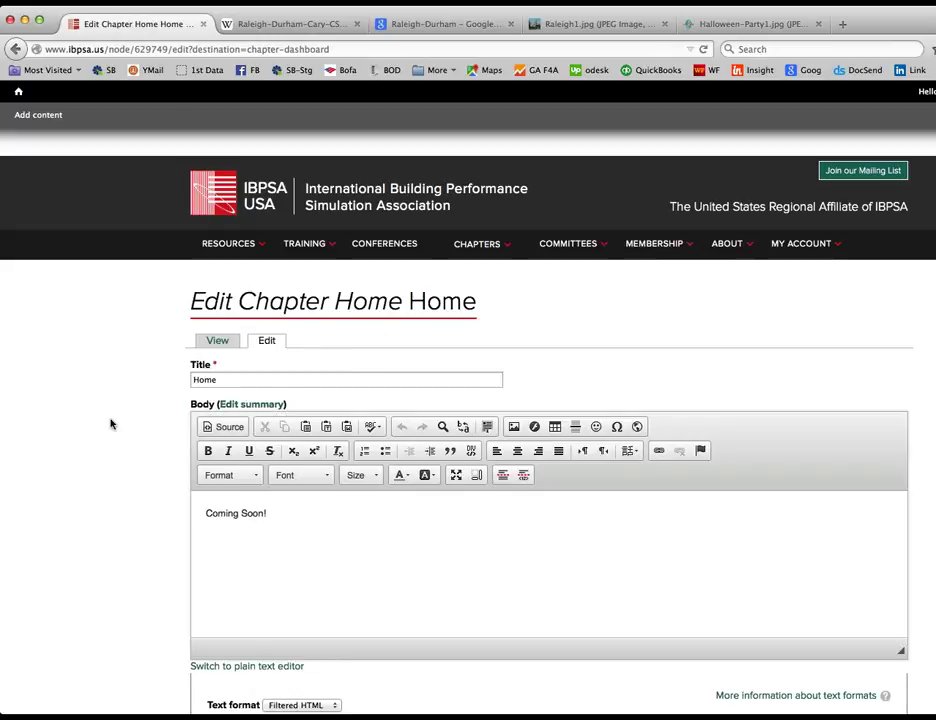
scroll(113, 425, "down", 3)
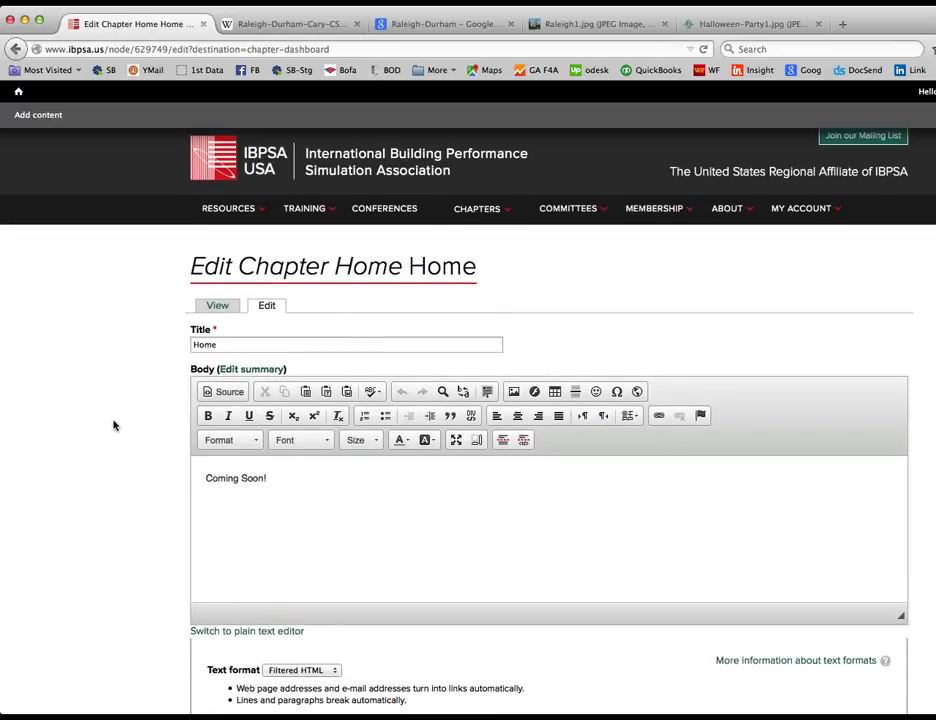
scroll(113, 425, "down", 2)
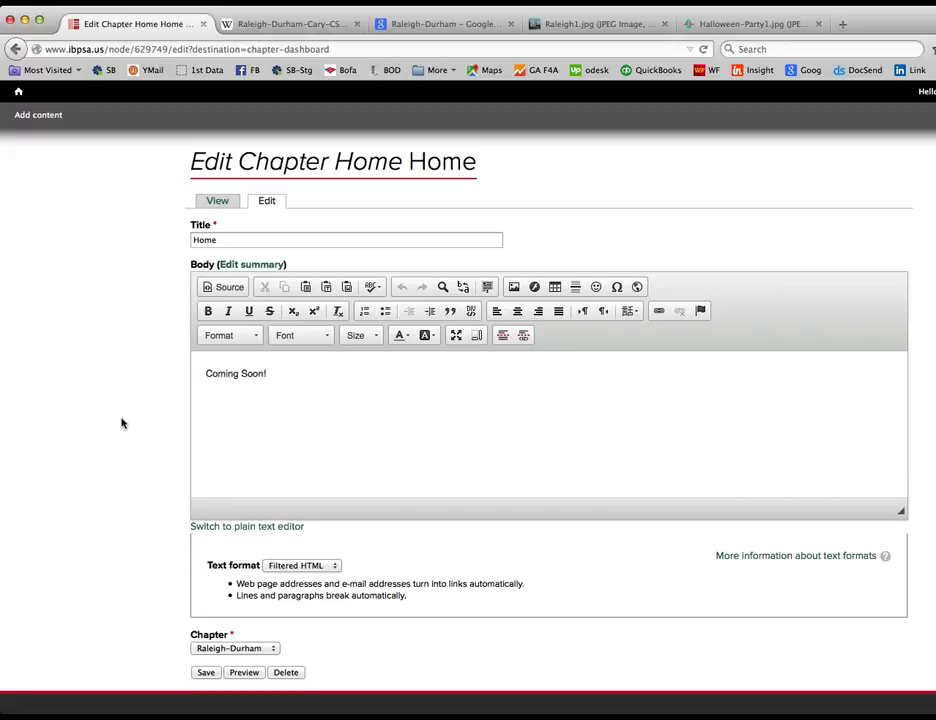
left_click_drag(901, 512, 928, 629)
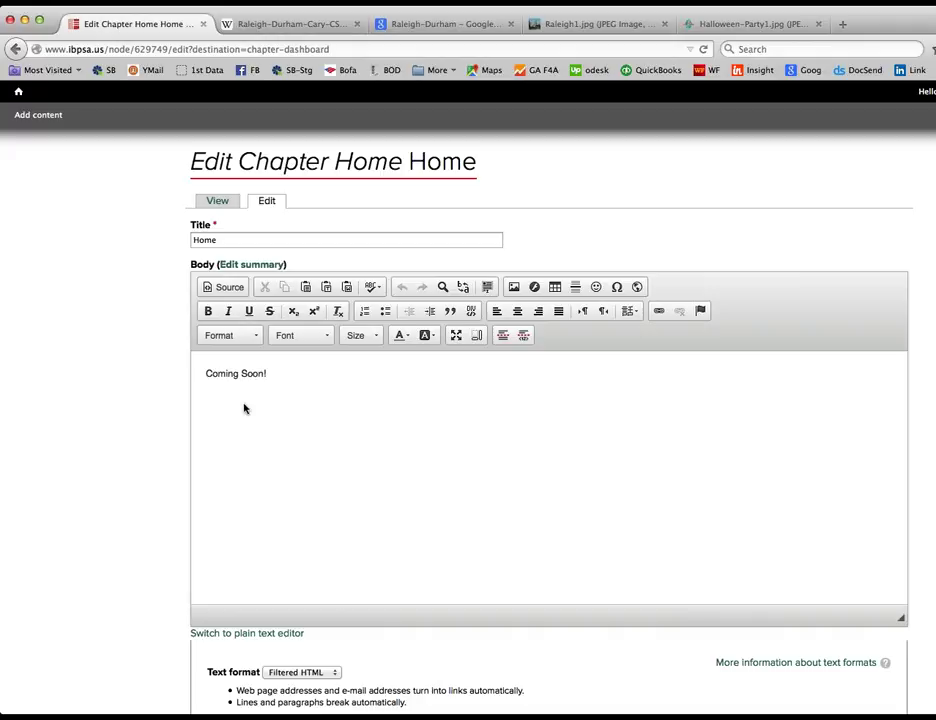
Step: Delete the 'Coming Soon!' body text and switch to the Wikipedia tab
left_click(225, 238)
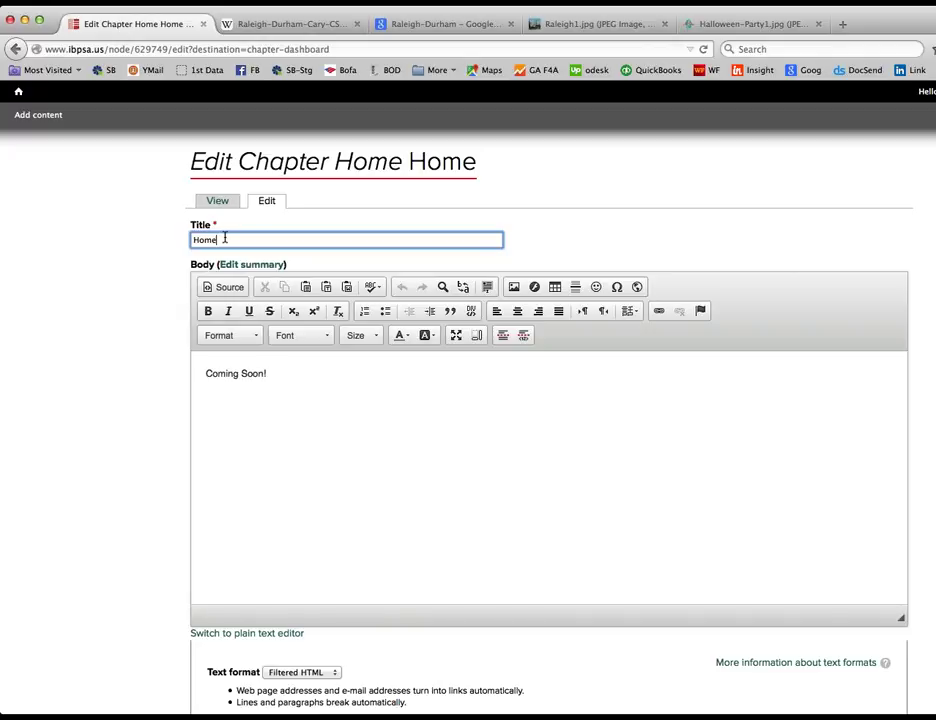
left_click_drag(225, 238, 180, 237)
left_click(295, 386)
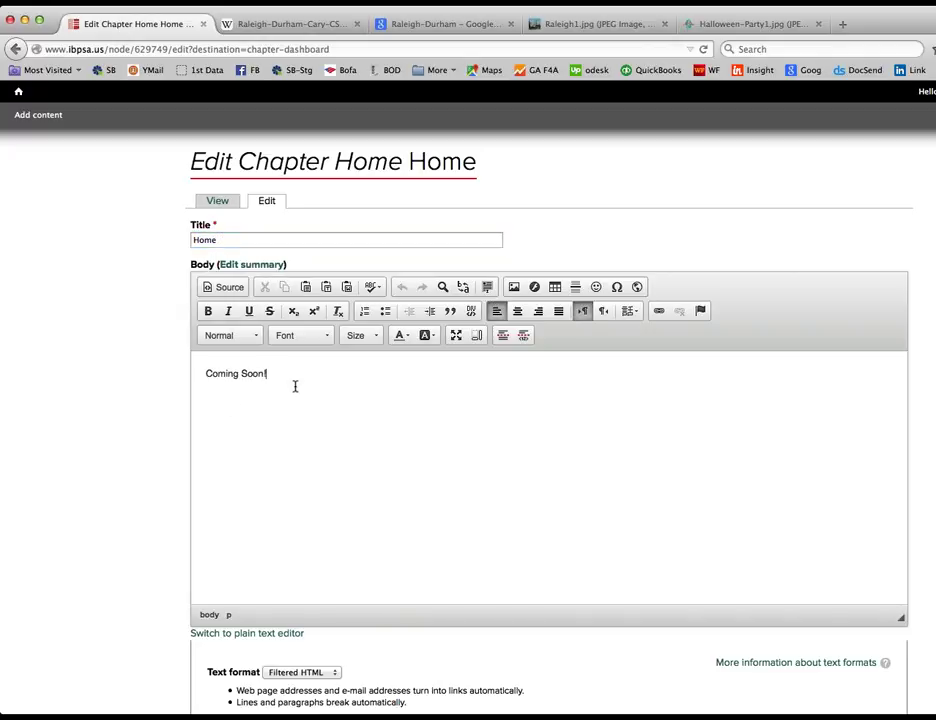
left_click_drag(295, 386, 180, 374)
key("BackSpace")
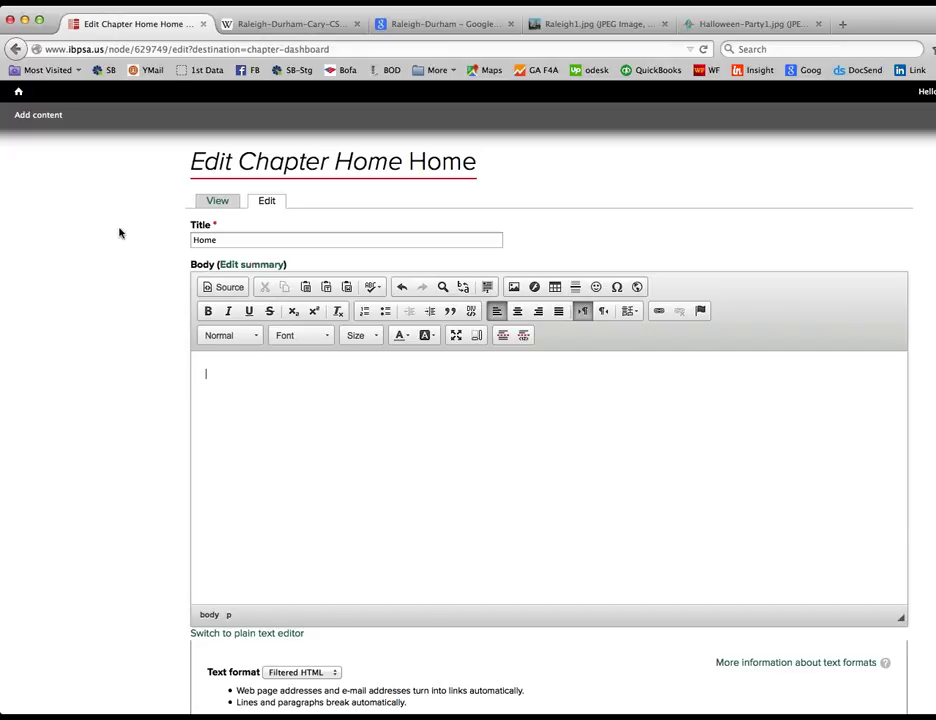
left_click(290, 24)
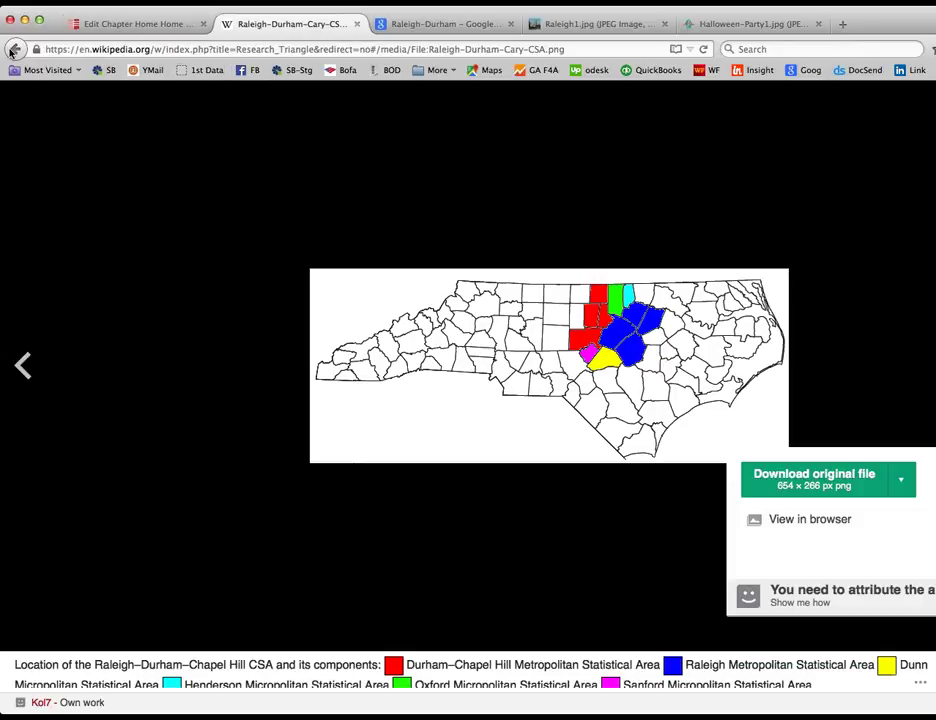
Step: Copy the Research Triangle article's three opening paragraphs and paste them into the Home page body
left_click(14, 50)
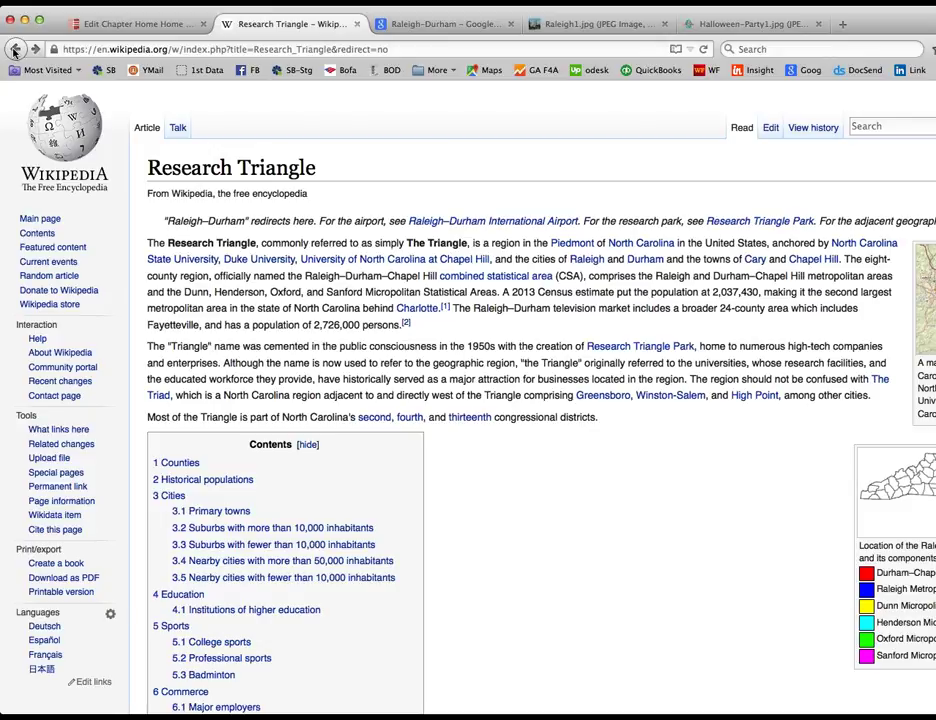
left_click_drag(596, 417, 147, 243)
key("super+c")
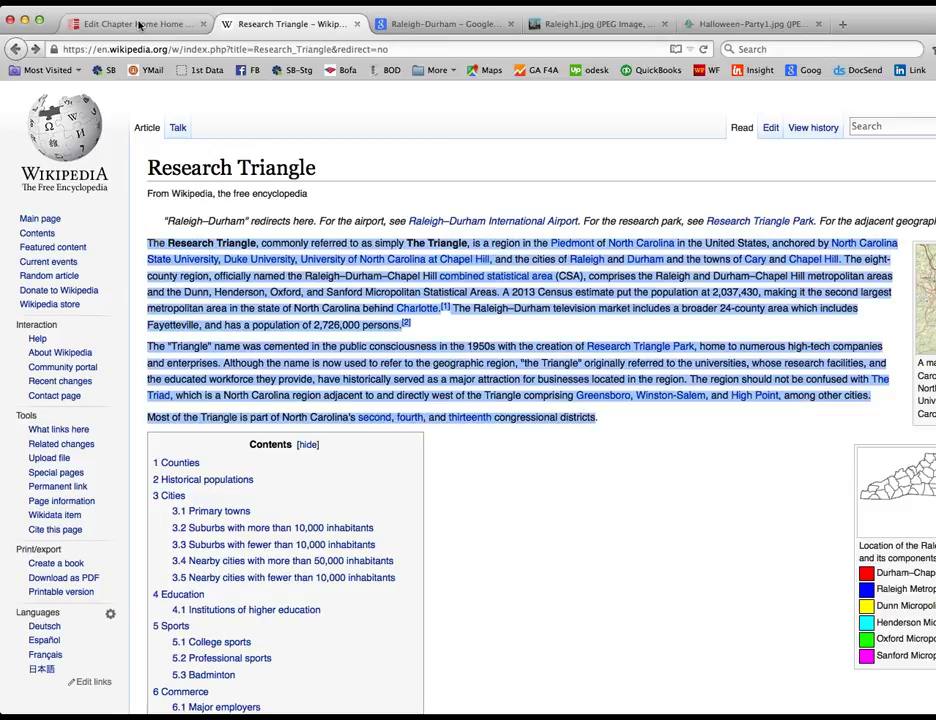
left_click(139, 25)
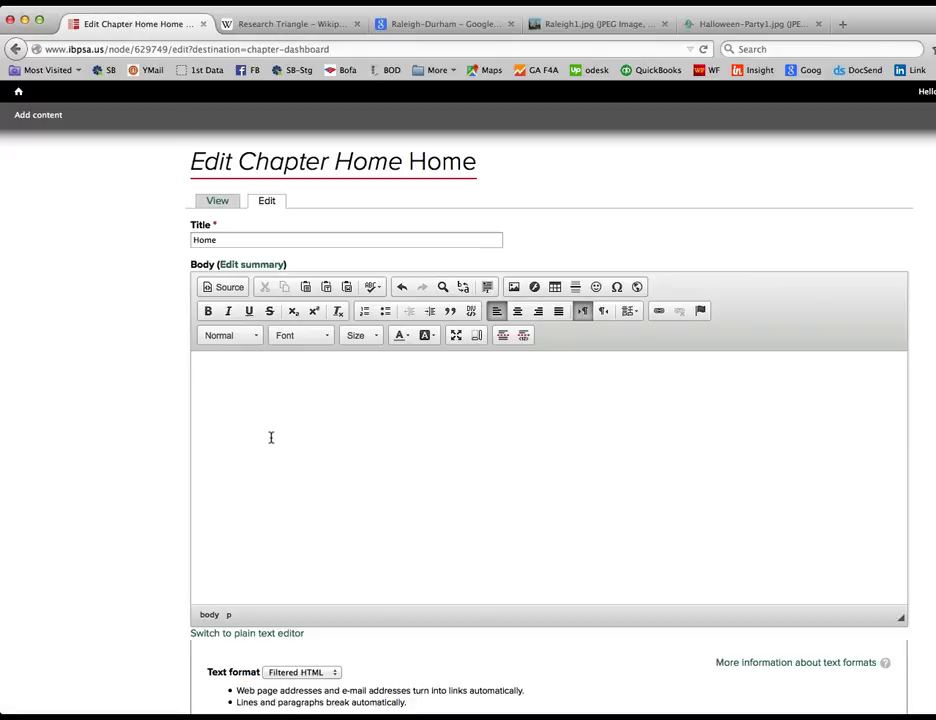
key("super+v")
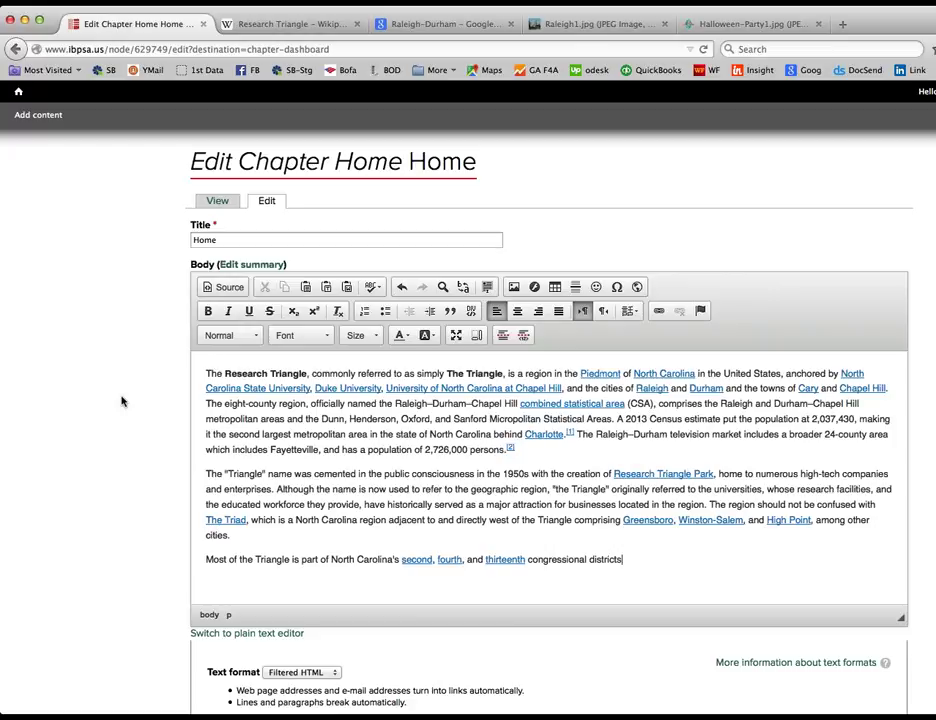
Step: Add a 'Reseach Triangle' line above the pasted Wikipedia paragraphs
left_click(206, 373)
key("Return")
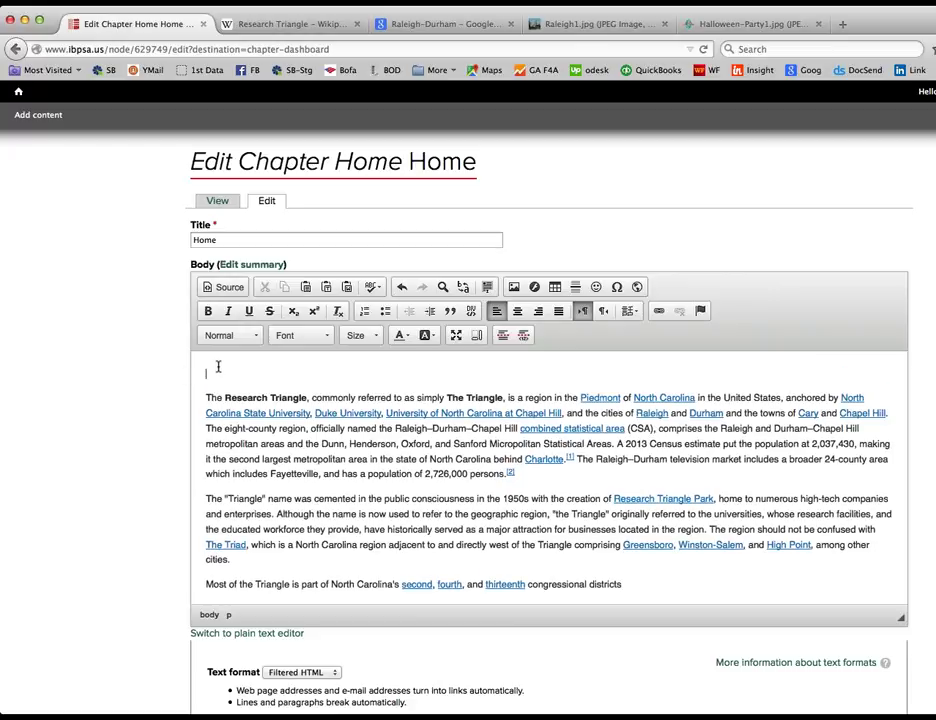
key("ctrl+v")
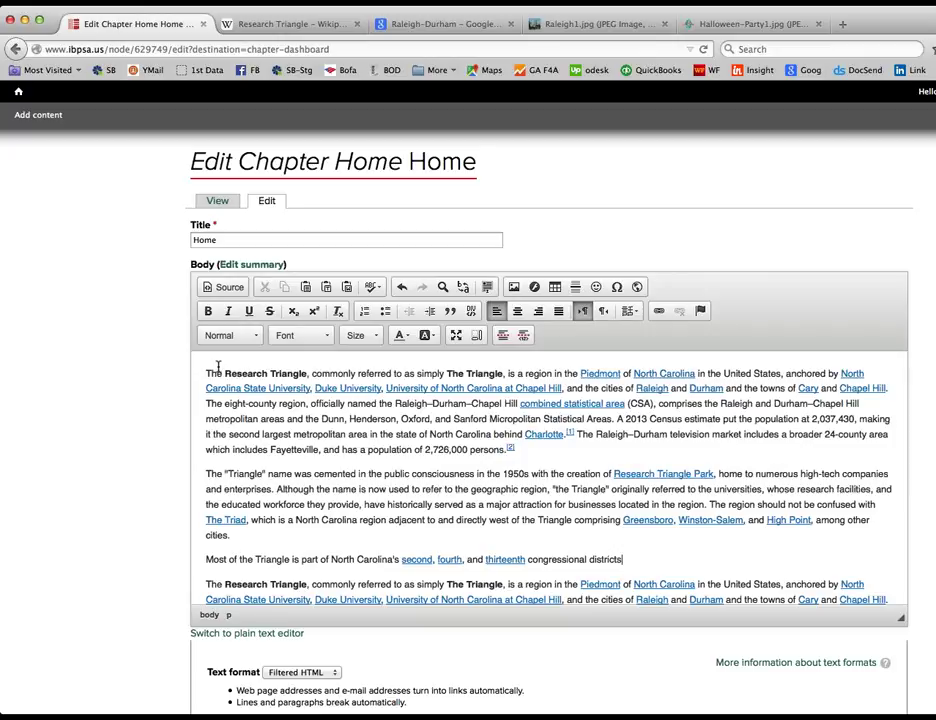
key("super+z")
type("Re")
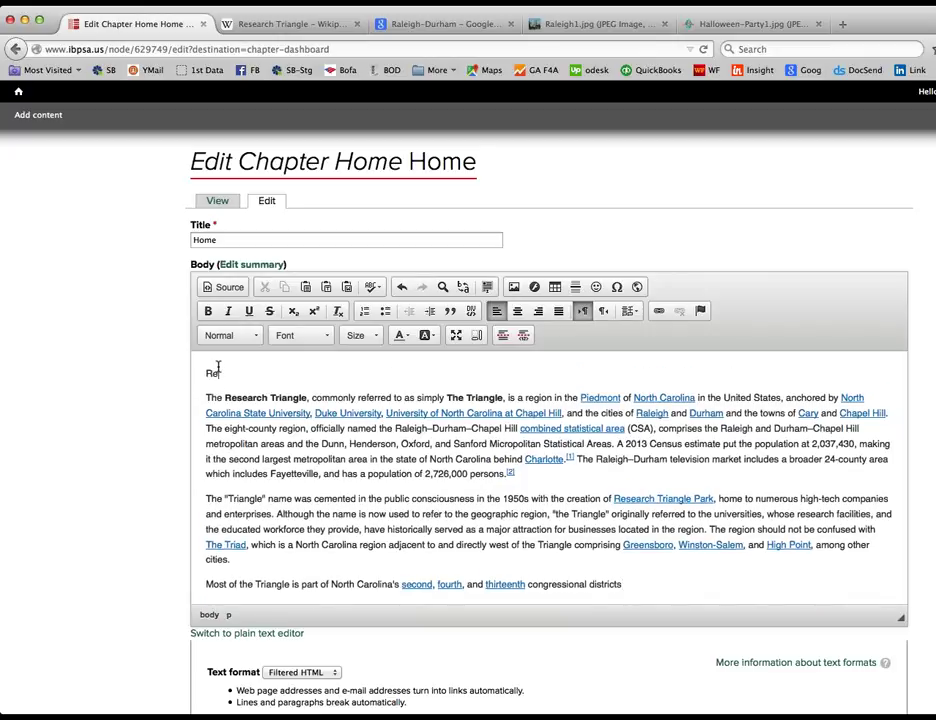
type("seach Triangle")
Step: Format the Reseach Triangle line as Heading 1 and save the Home page
left_click_drag(318, 377, 146, 380)
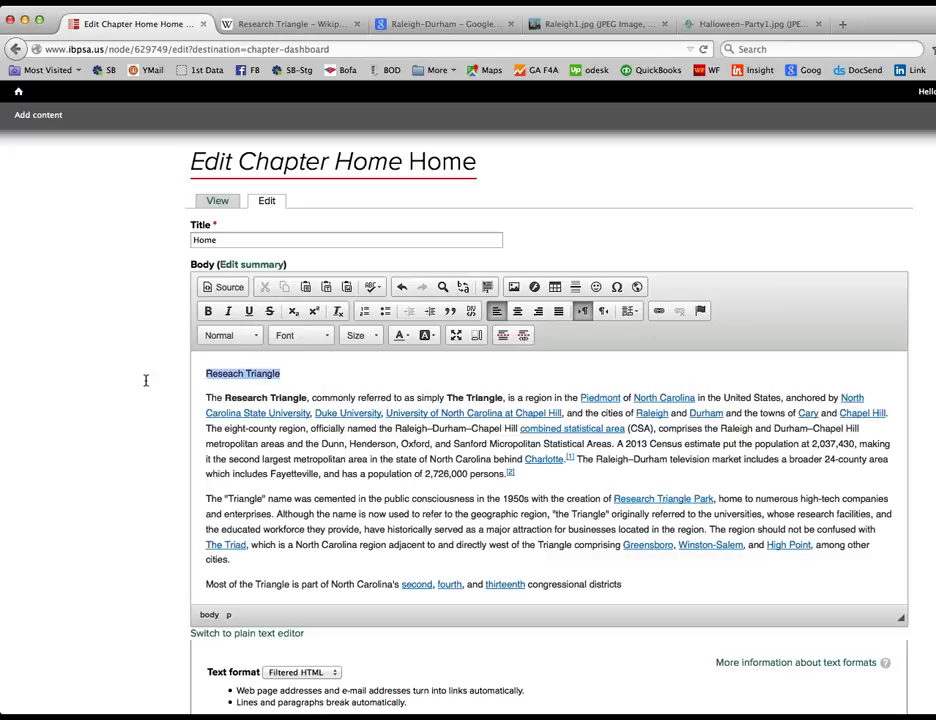
left_click(248, 338)
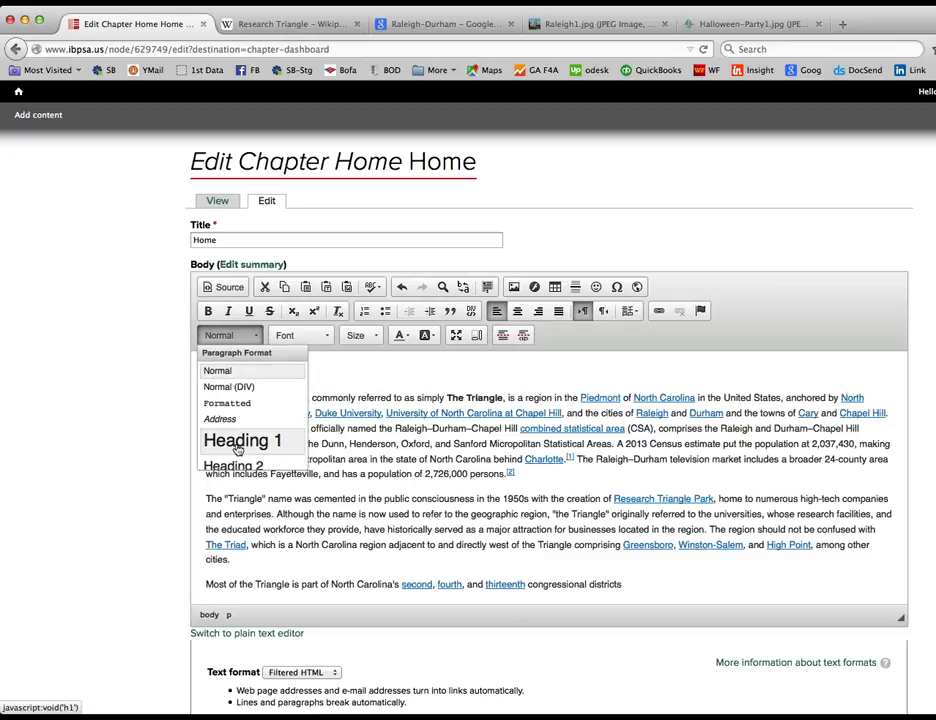
left_click(238, 442)
left_click(376, 373)
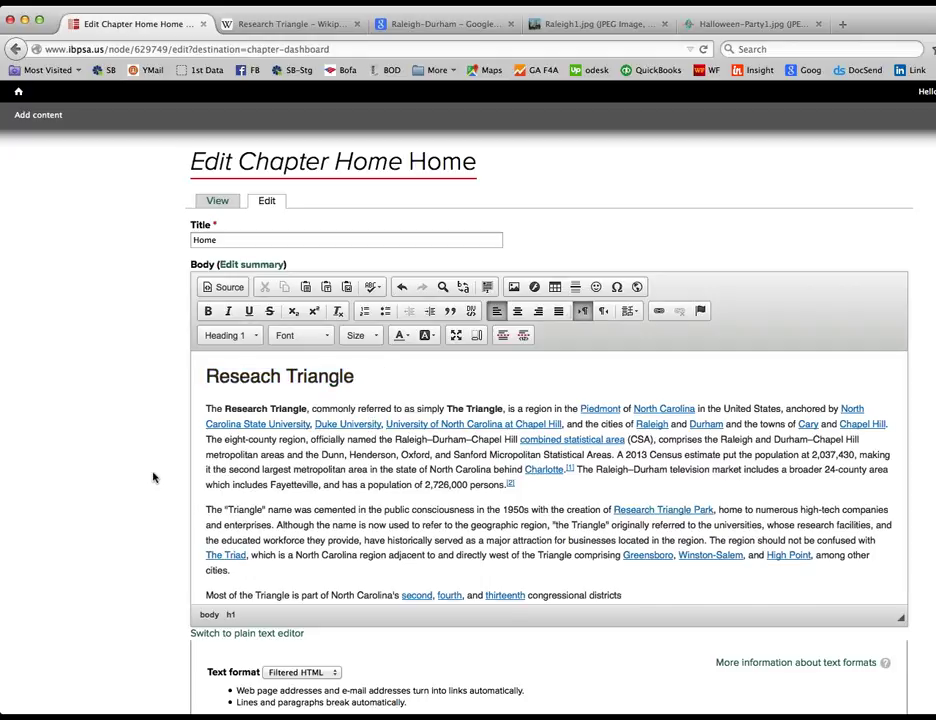
scroll(153, 477, "down", 1)
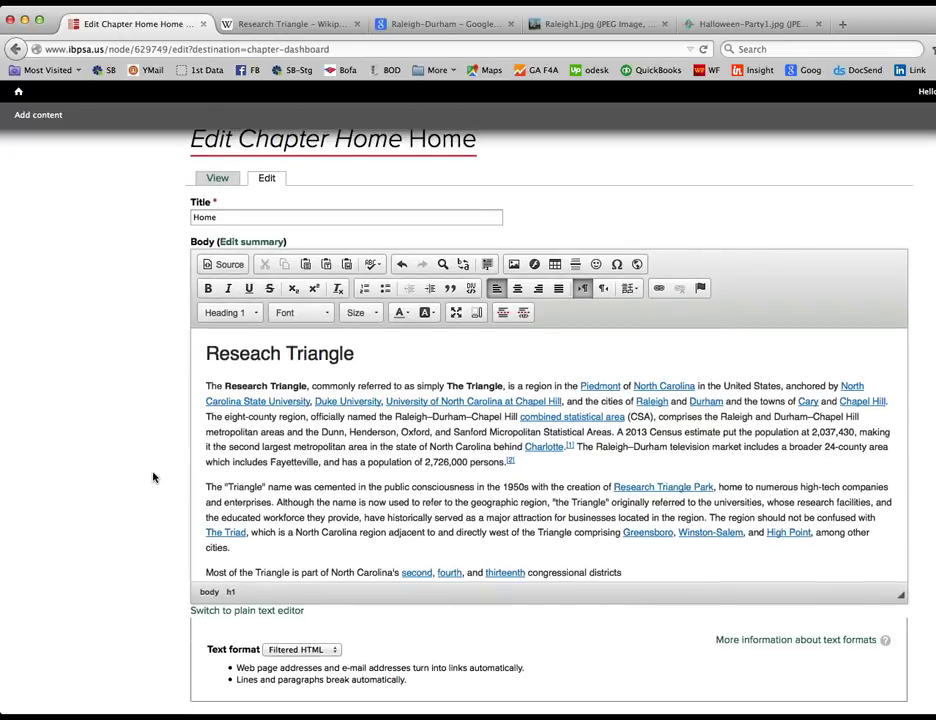
scroll(153, 477, "down", 4)
scroll(153, 477, "down", 2)
left_click(205, 536)
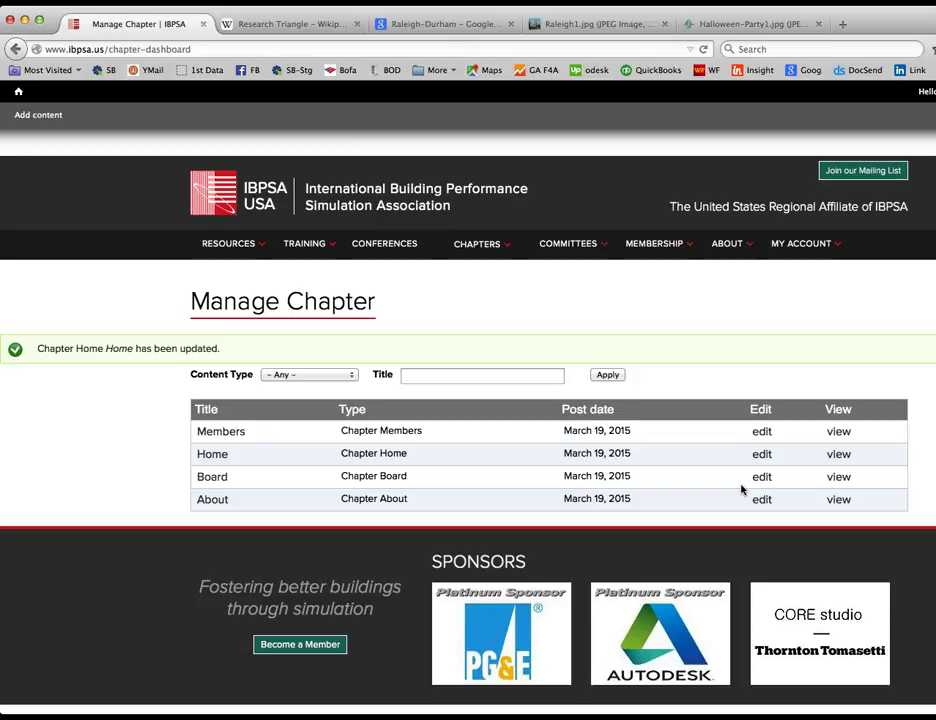
Step: Reopen the Home page editor and enlarge the body area to show the heading and three paragraphs
left_click(761, 456)
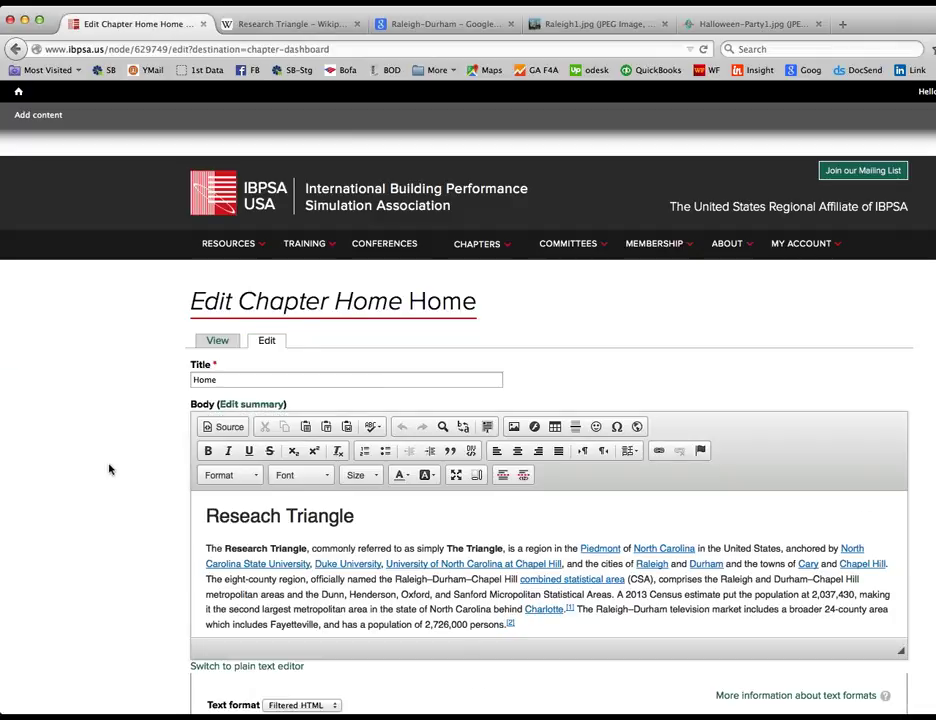
scroll(114, 471, "down", 1)
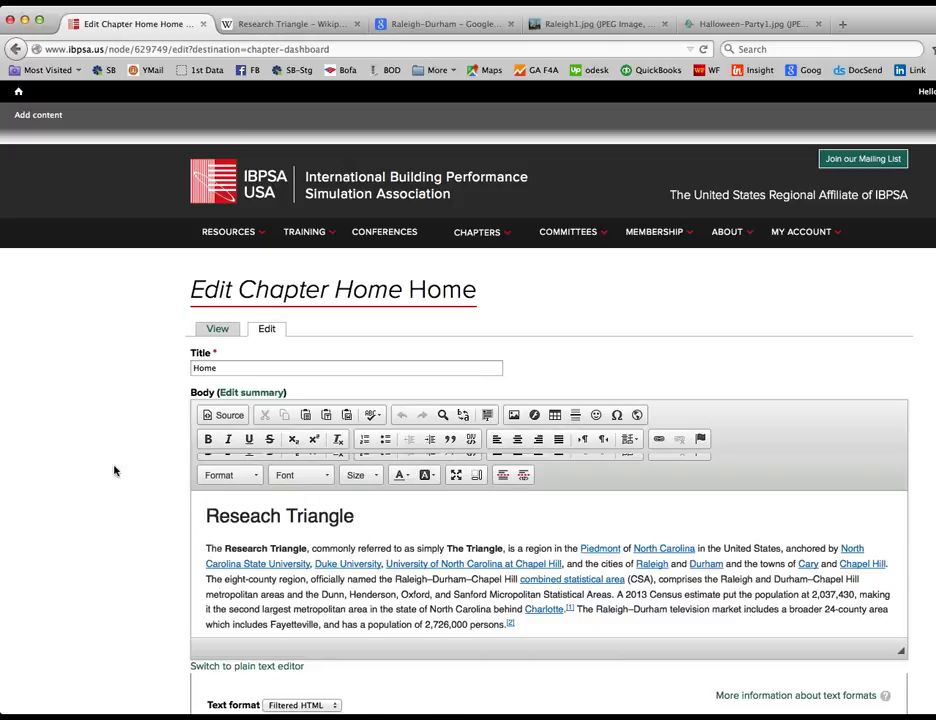
scroll(114, 471, "down", 3)
scroll(114, 471, "down", 2)
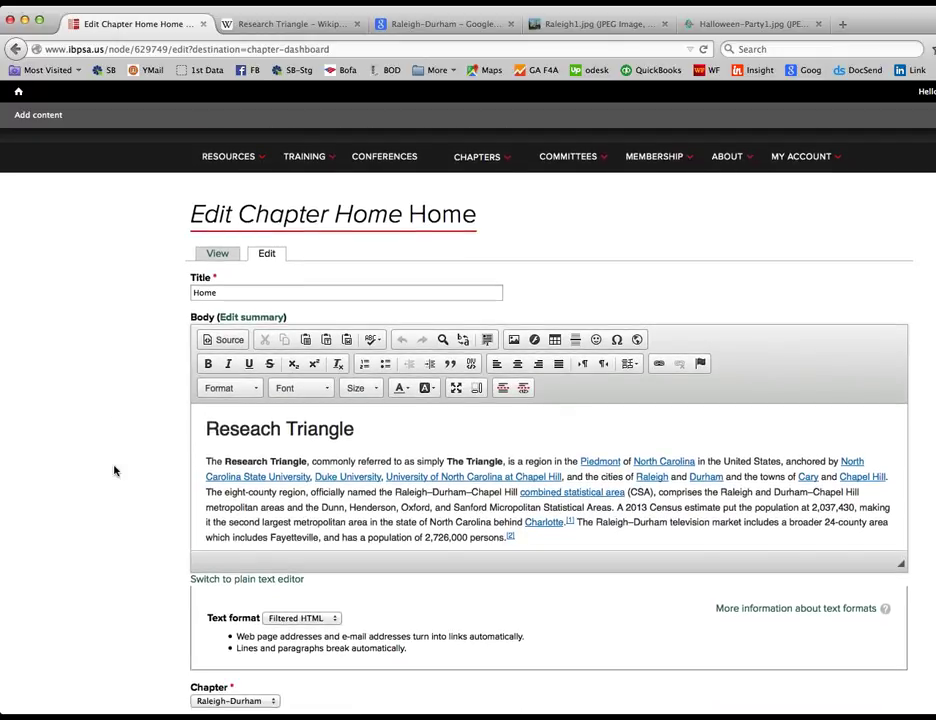
scroll(114, 471, "down", 2)
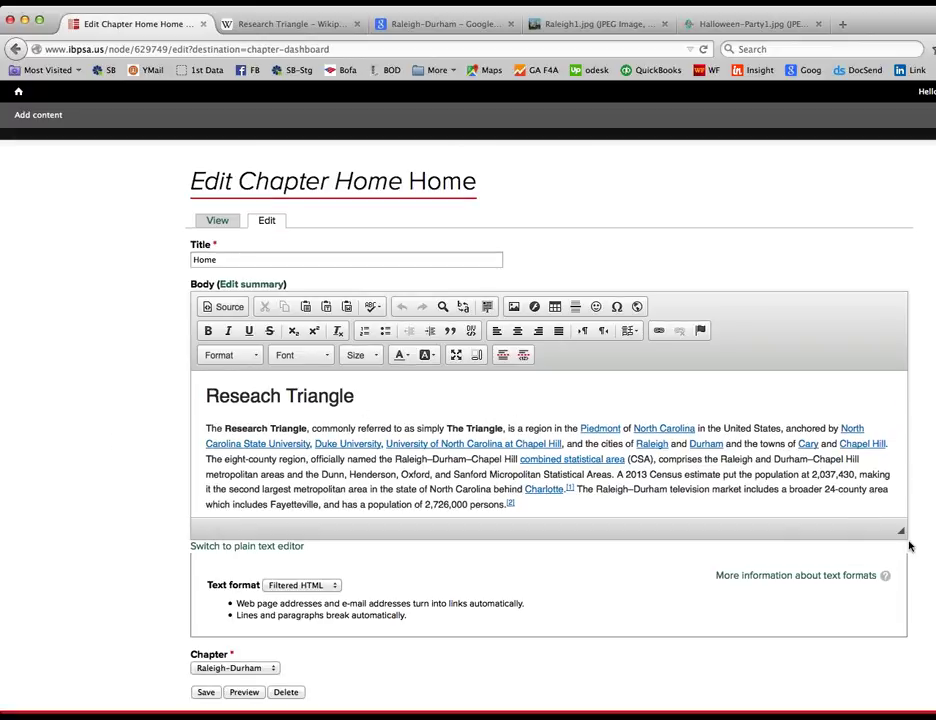
left_click_drag(902, 534, 932, 666)
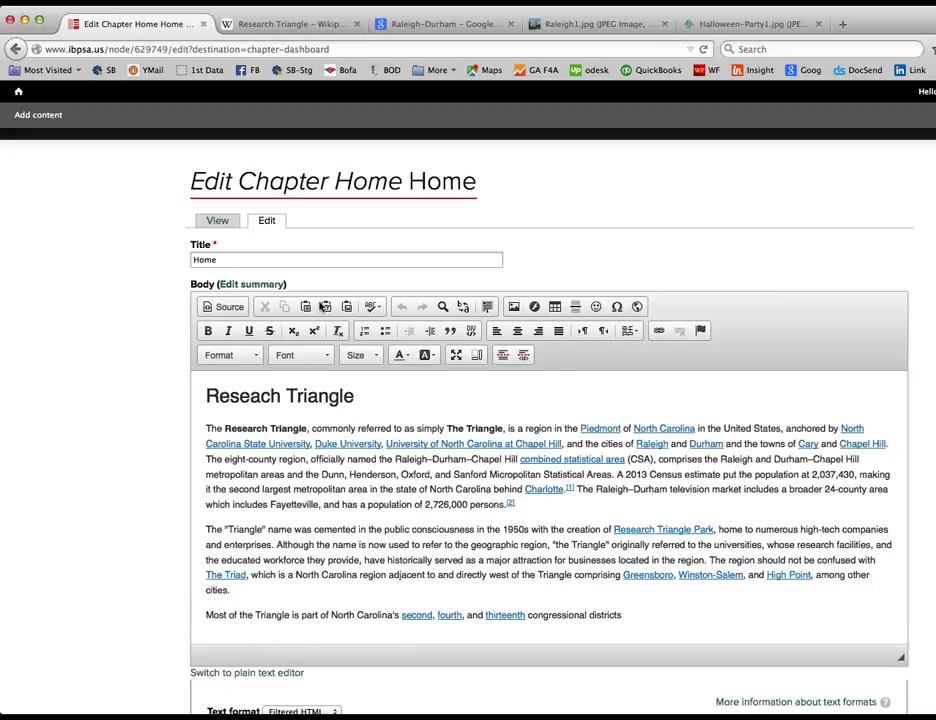
scroll(119, 319, "down", 5)
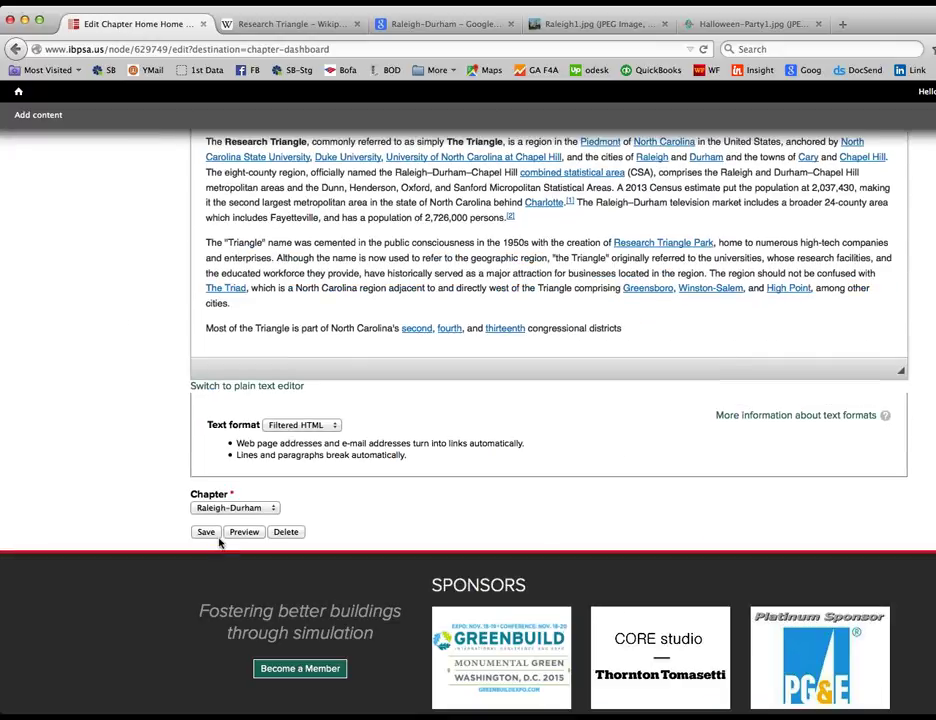
Step: Preview the Home page and scroll through the rendered result
left_click(244, 537)
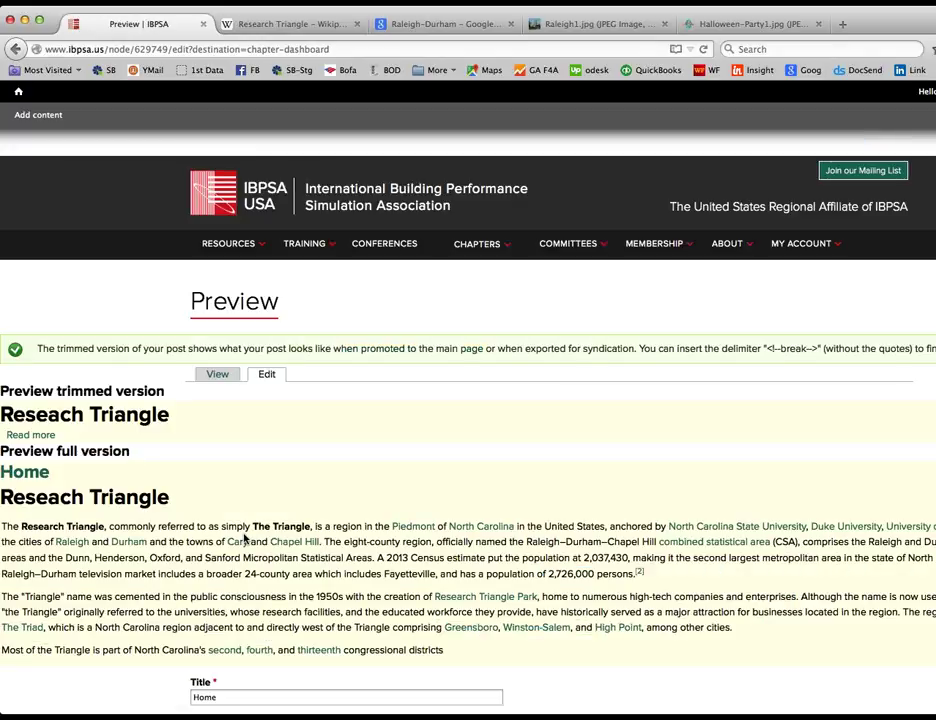
scroll(243, 540, "down", 3)
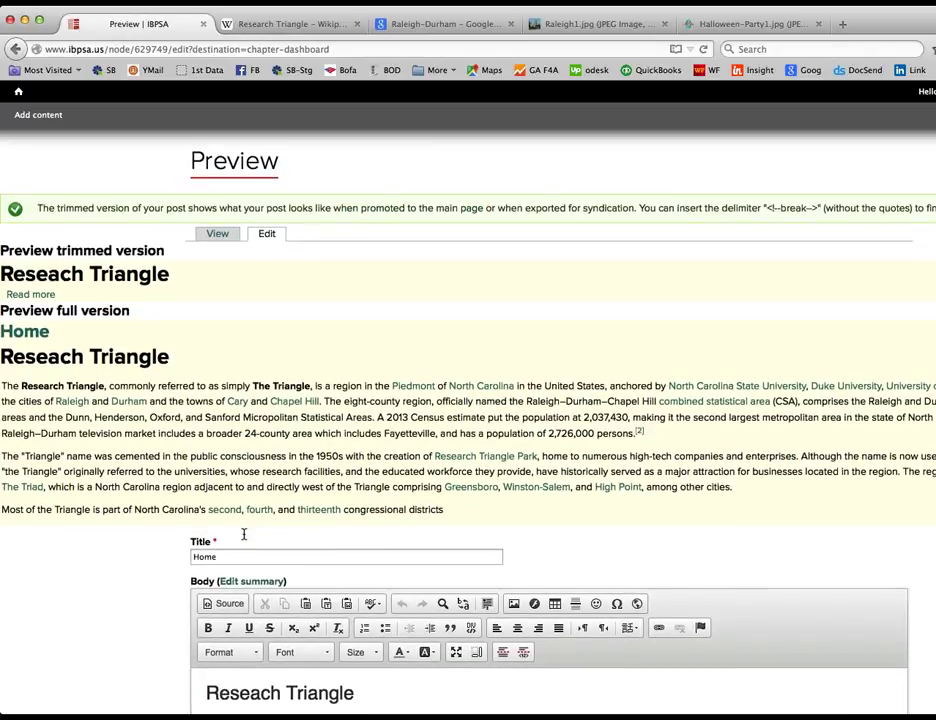
scroll(243, 535, "down", 1)
scroll(243, 535, "down", 10)
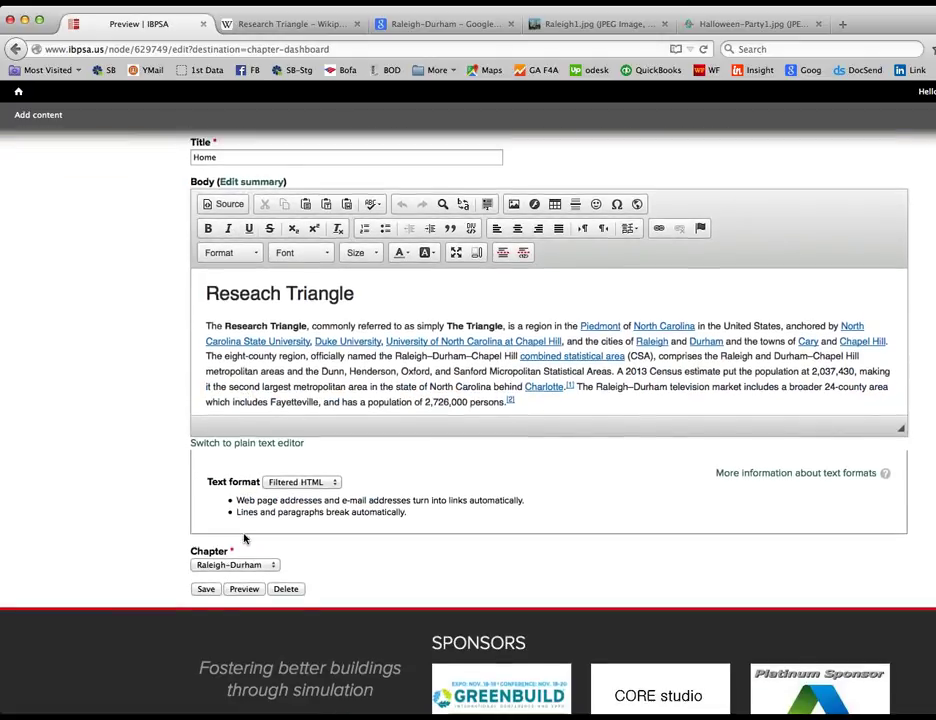
scroll(244, 539, "up", 1)
scroll(244, 539, "up", 10)
Step: Leave the preview and open the Raleigh-Durham chapter page from the CHAPTERS menu
left_click(16, 49)
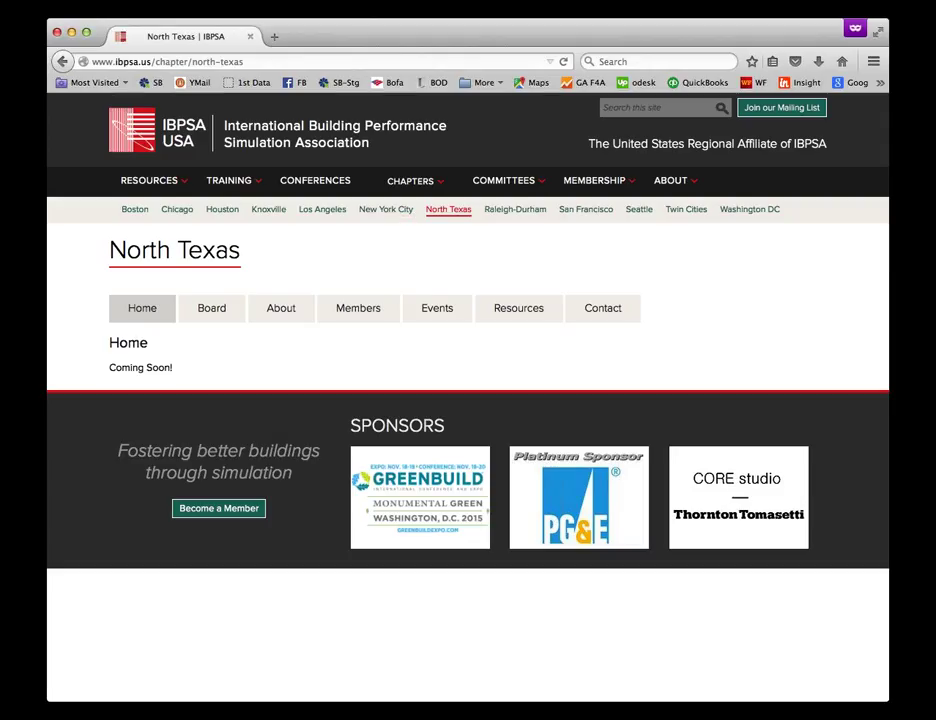
mouse_move(444, 189)
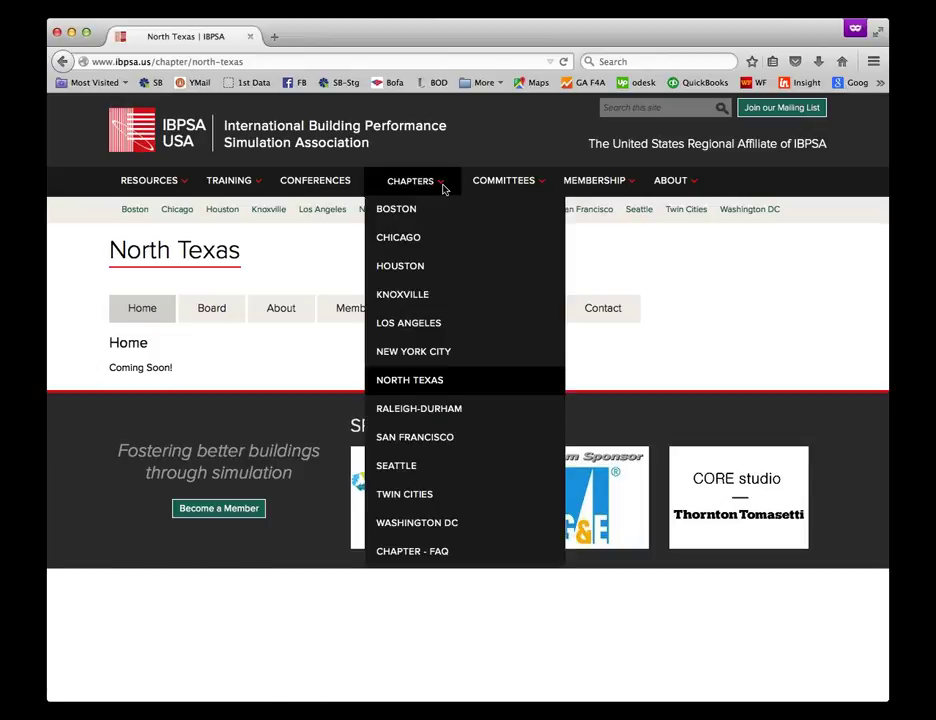
left_click(386, 410)
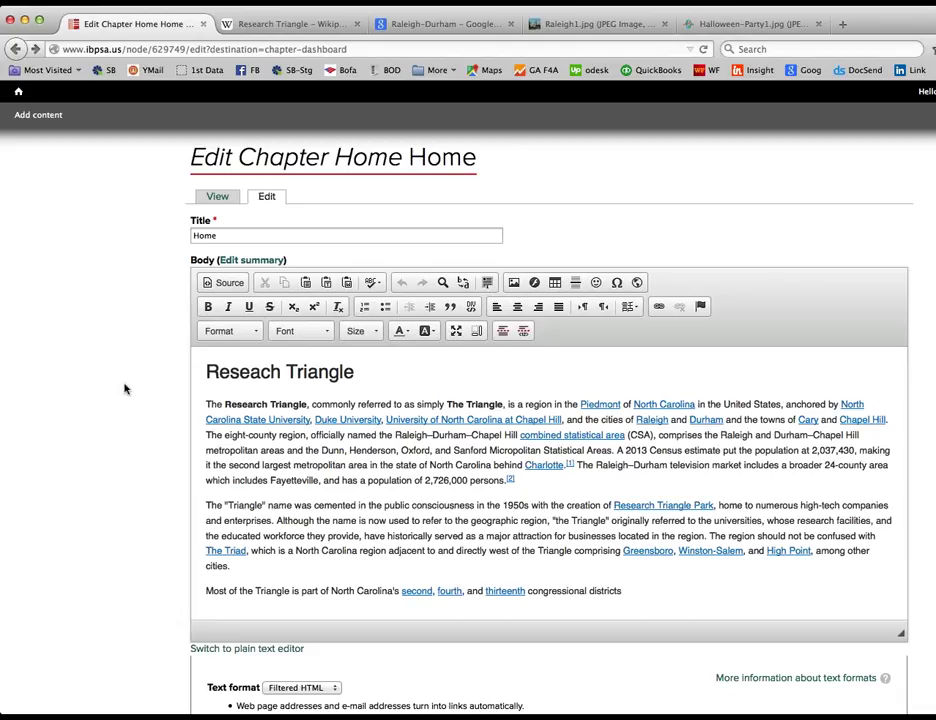
Step: Insert empty paragraphs after 'persons.[2]' and below the Reseach Triangle heading
scroll(125, 389, "down", 1)
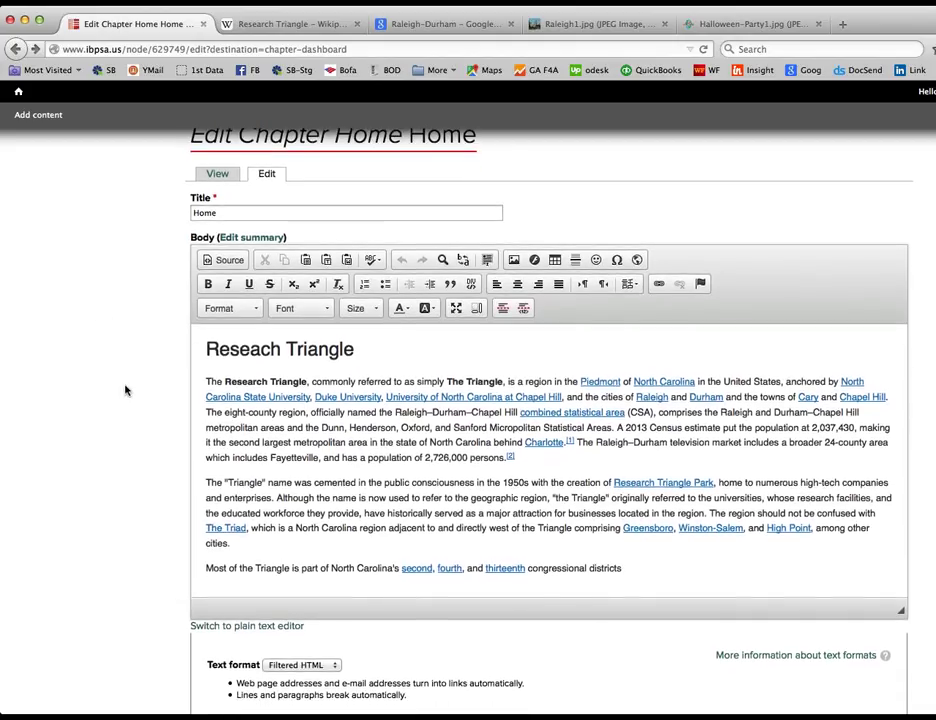
left_click(534, 464)
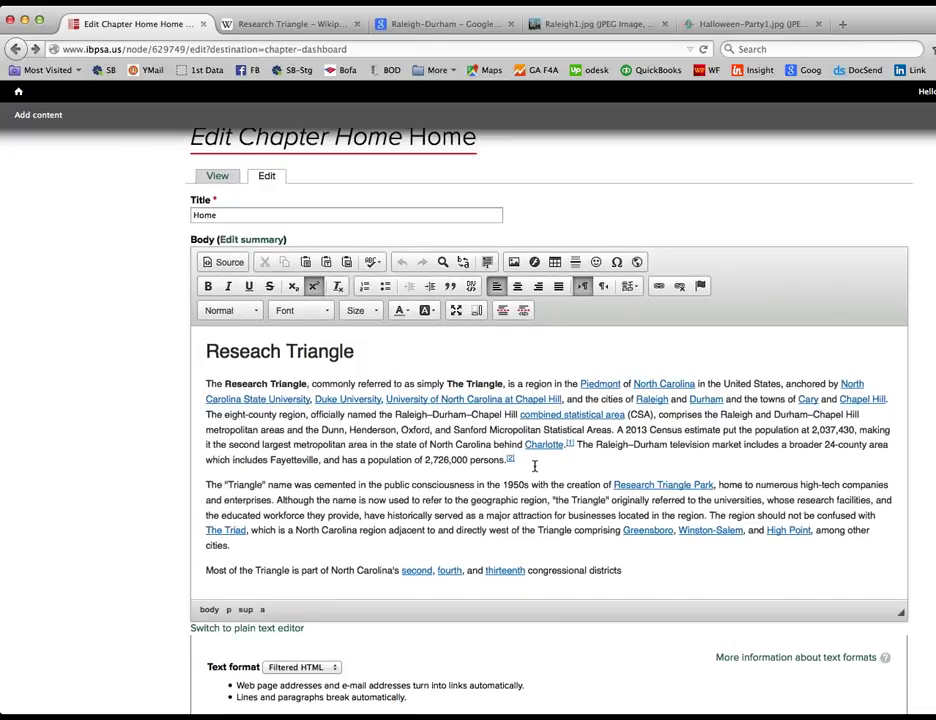
scroll(534, 465, "down", 1)
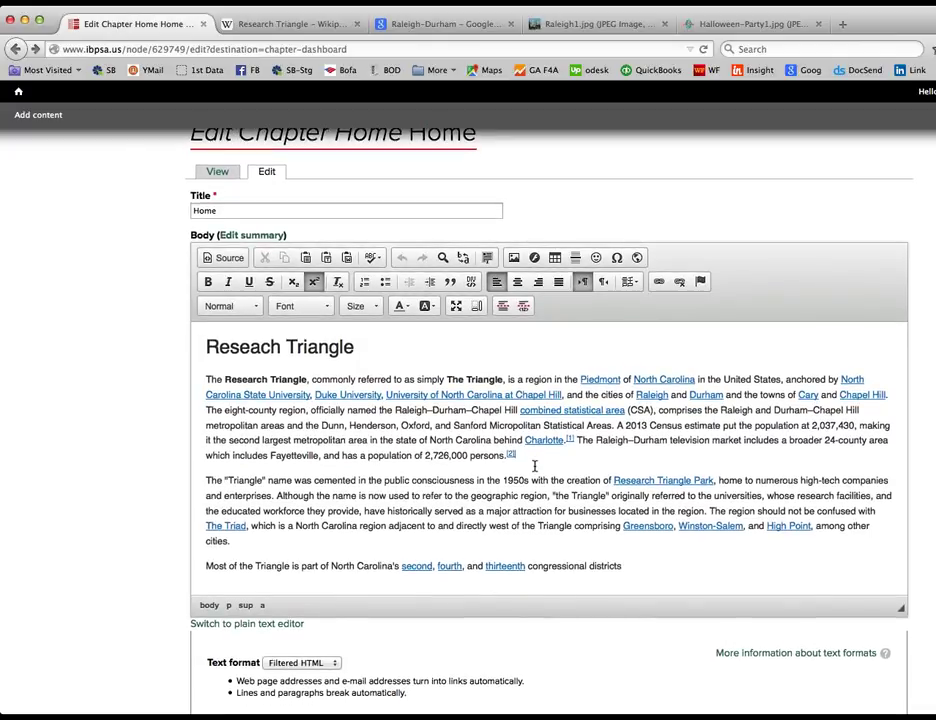
key("Return")
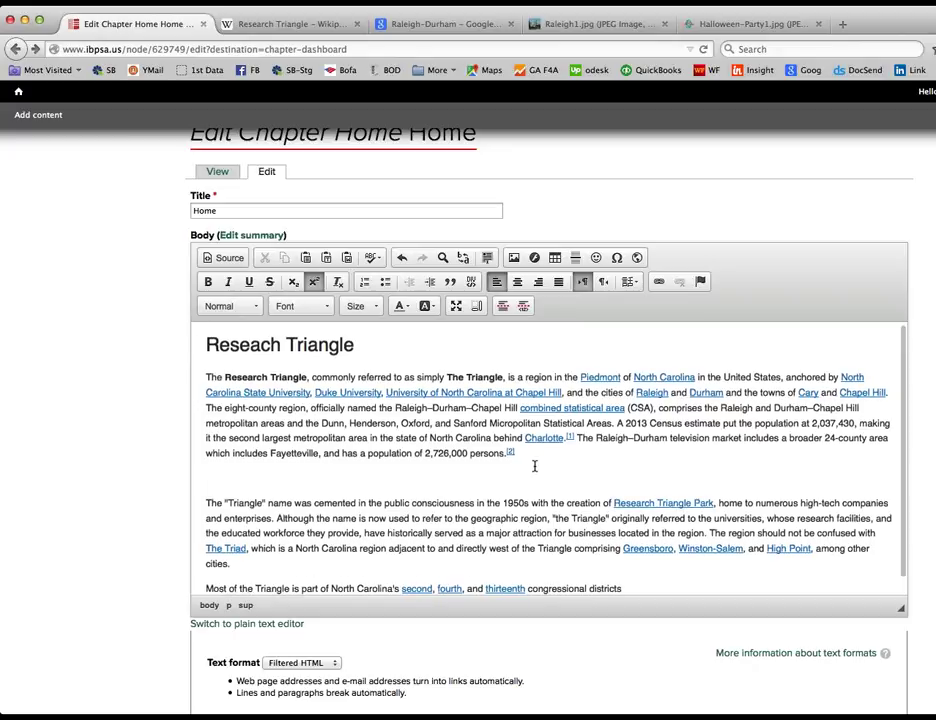
left_click(390, 349)
key("Return")
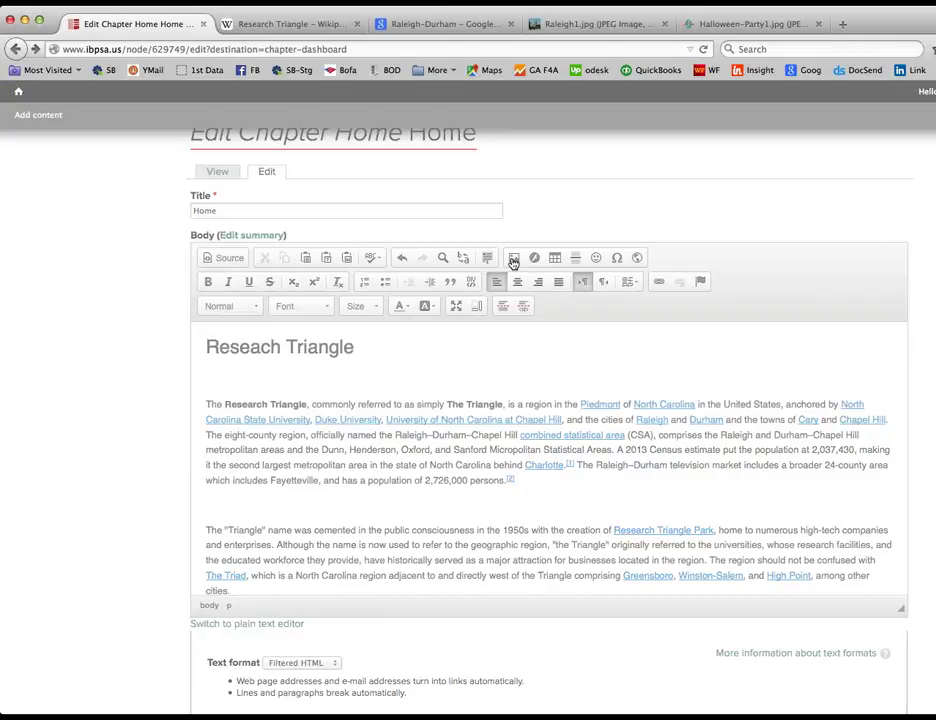
Step: Start inserting an image into the Home body and browse the server for the file
left_click(513, 259)
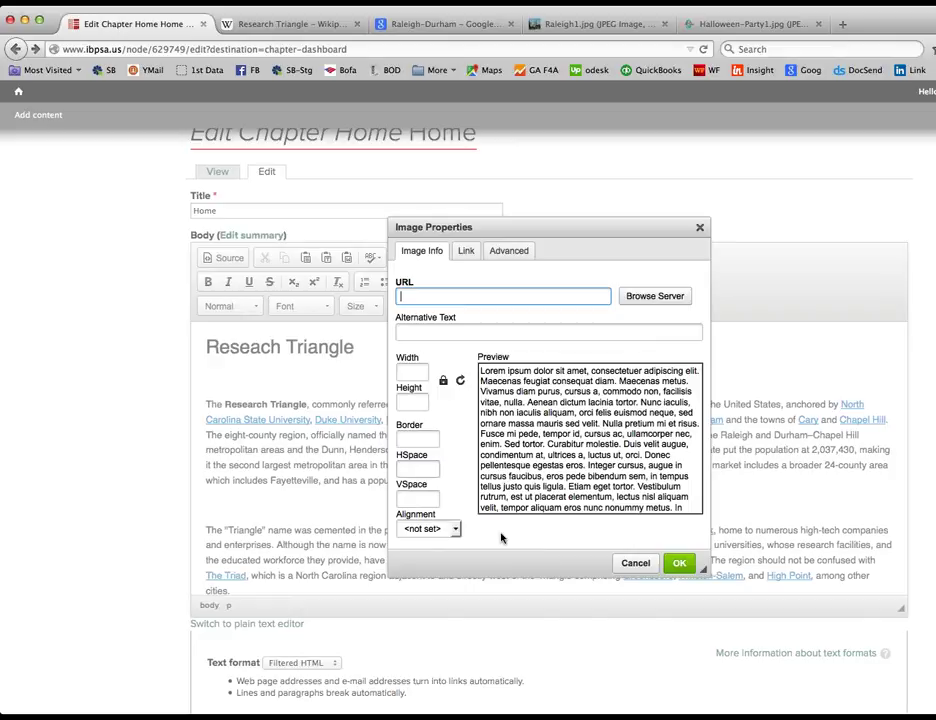
left_click(664, 297)
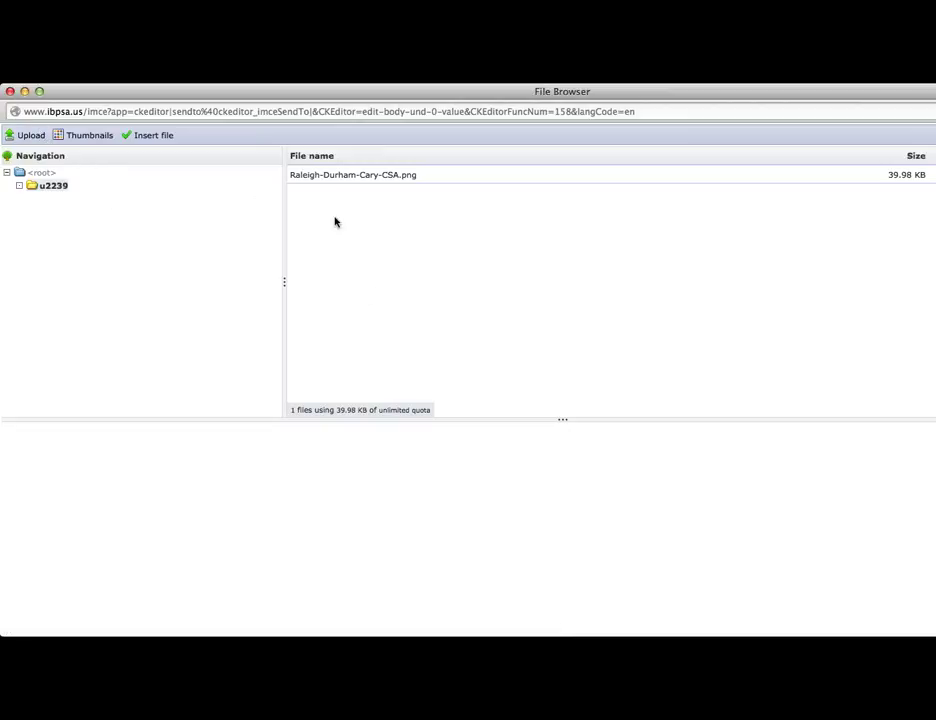
Step: Upload Raleigh1.jpg to the server and insert the skyline photo into the Home body
left_click(27, 136)
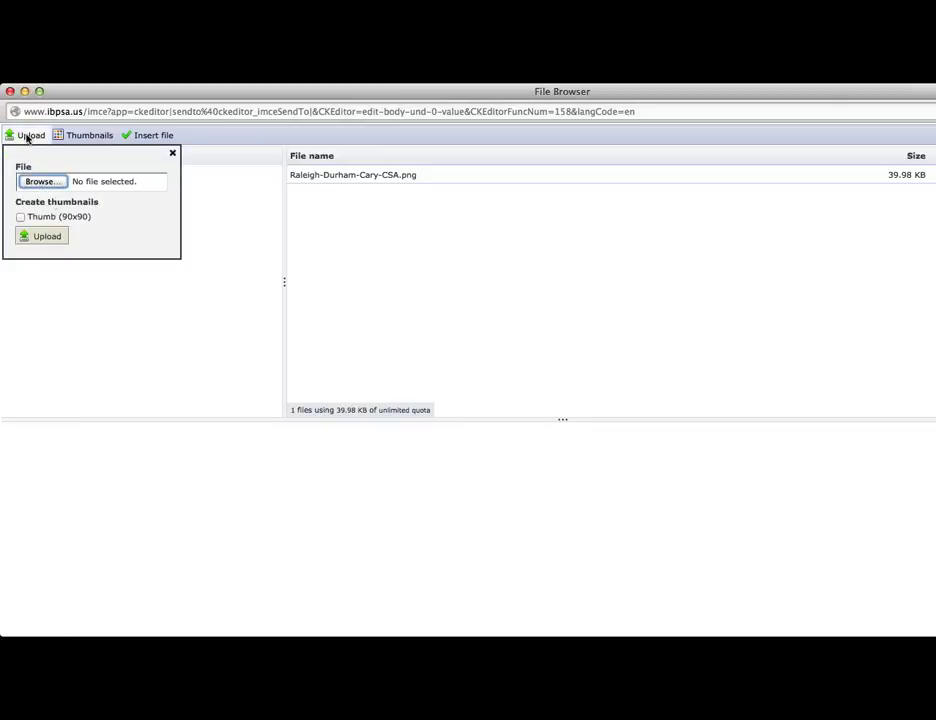
left_click(44, 183)
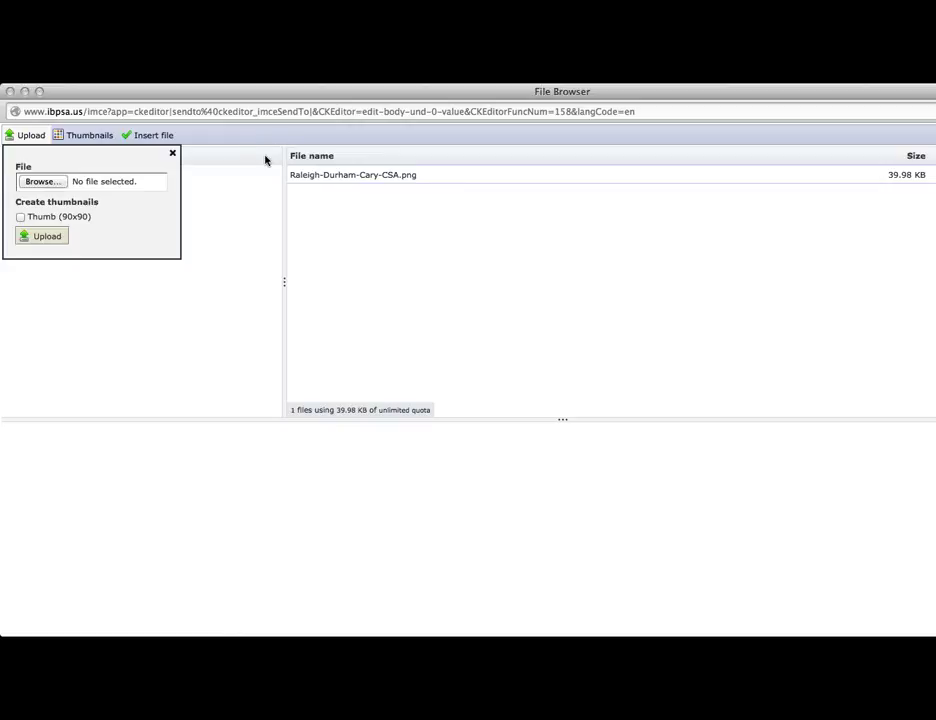
left_click(868, 610)
left_click(47, 238)
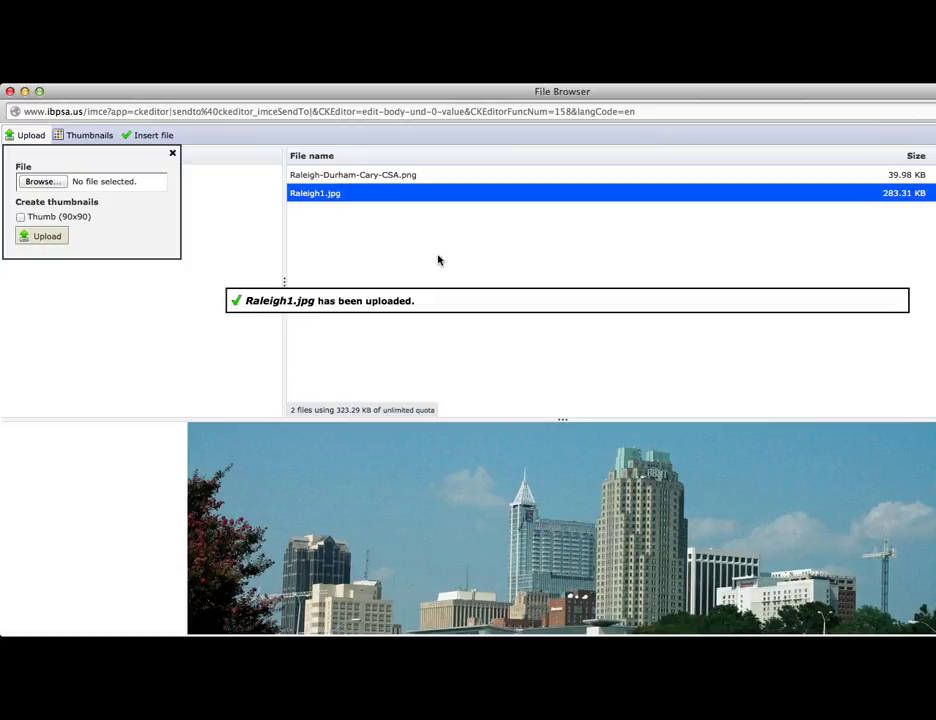
left_click(432, 421)
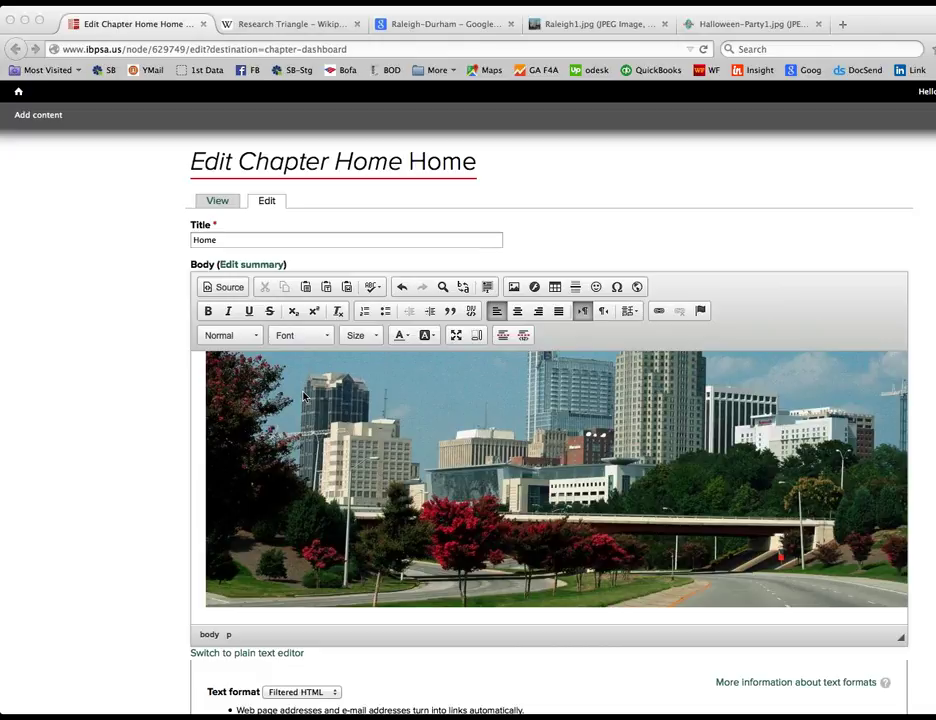
Step: Scroll up and down to review the Reseach Triangle heading and Wikipedia paragraphs
scroll(337, 445, "down", 2)
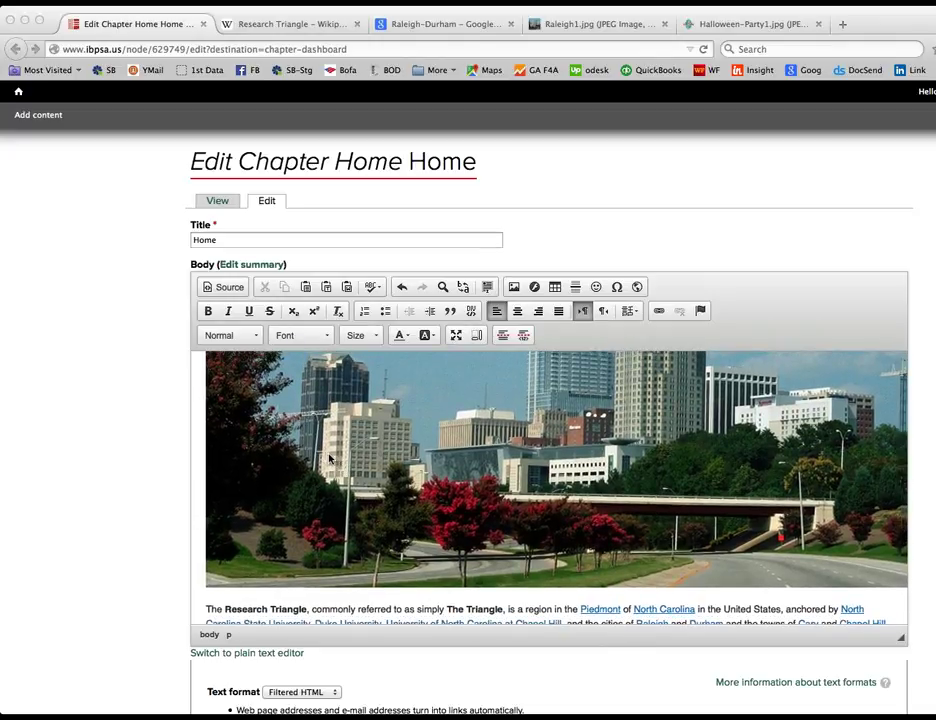
scroll(332, 459, "up", 2)
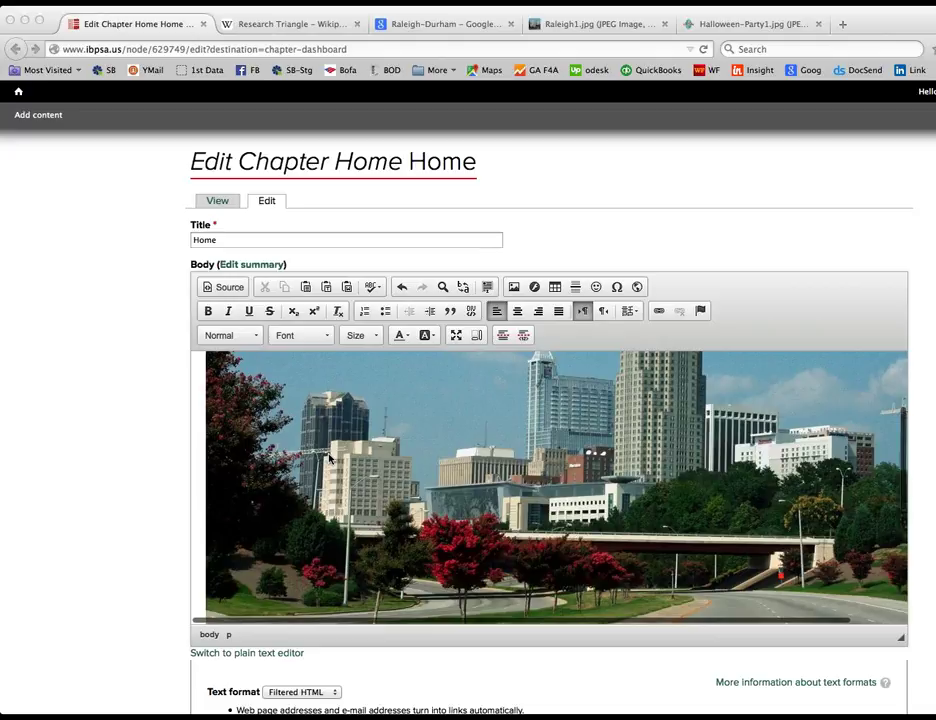
scroll(329, 457, "up", 3)
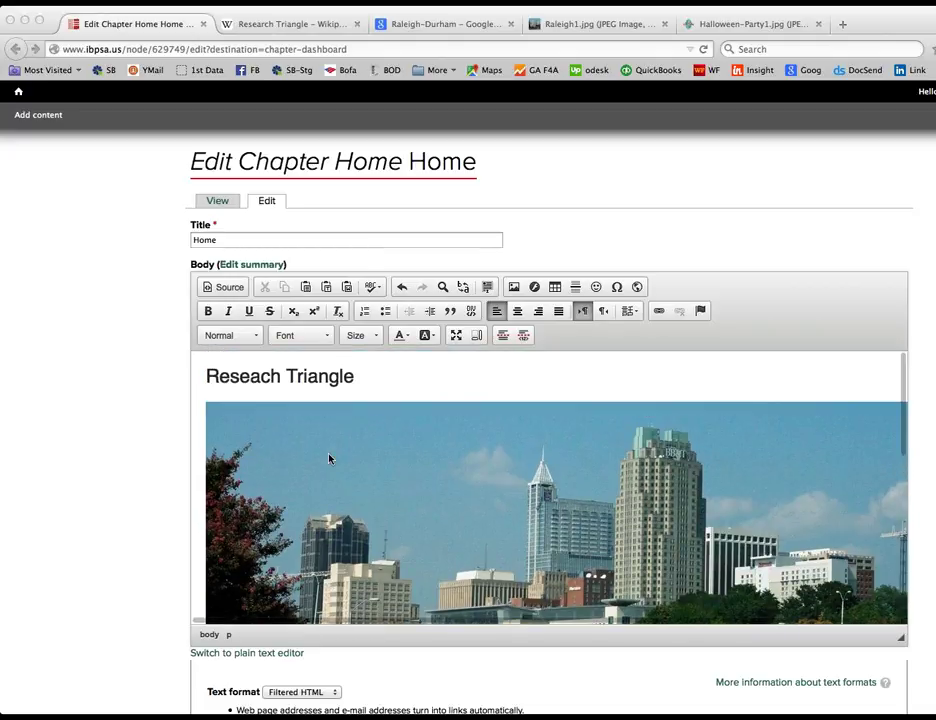
scroll(330, 459, "down", 1)
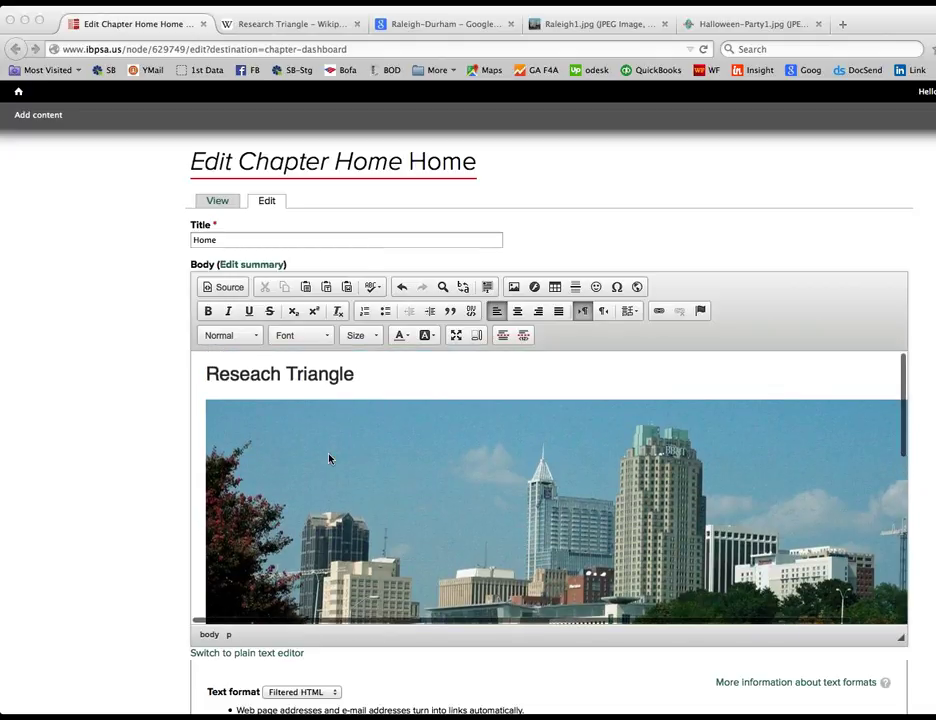
scroll(329, 457, "down", 10)
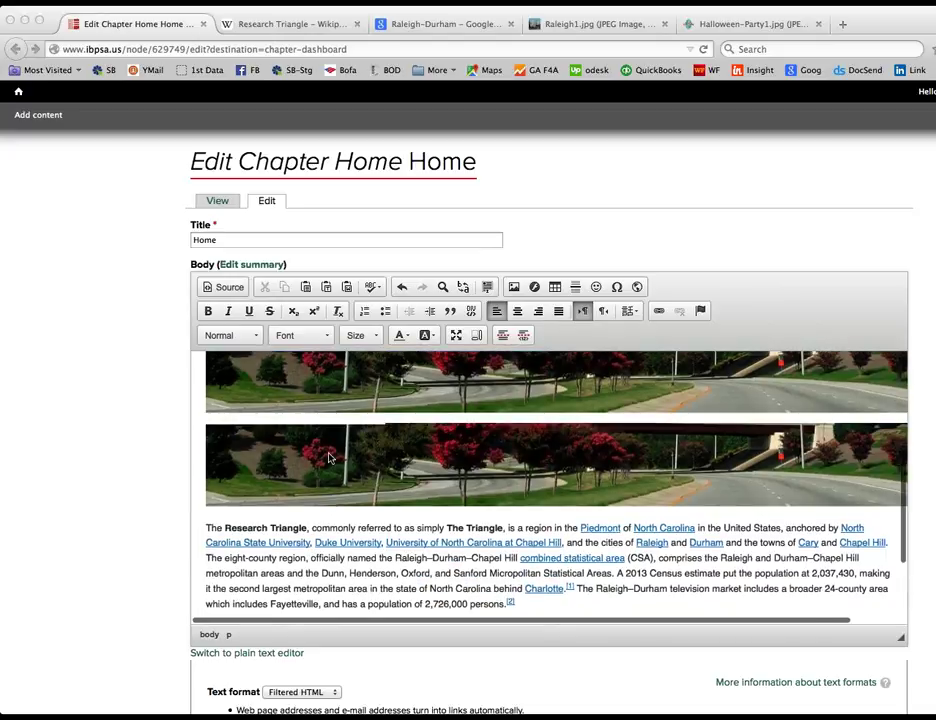
scroll(329, 457, "up", 3)
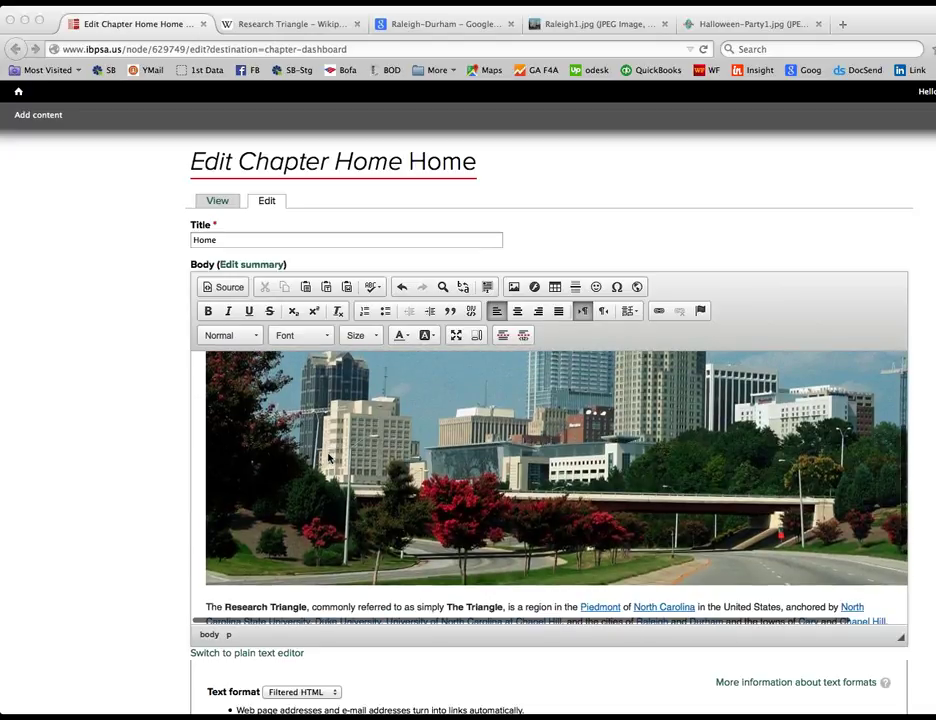
scroll(326, 459, "up", 3)
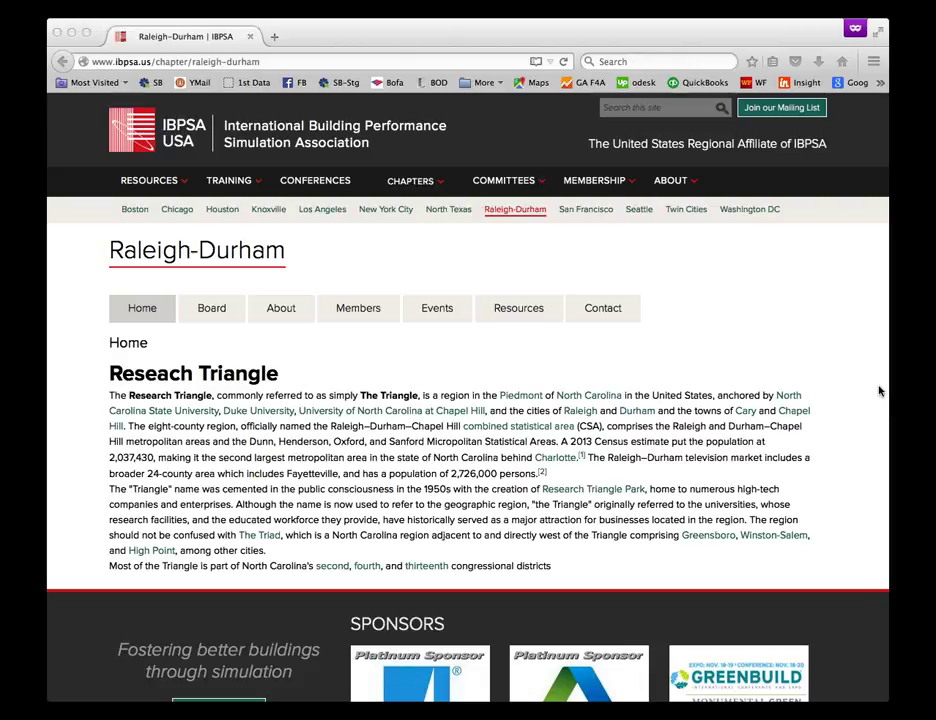
left_click(631, 284)
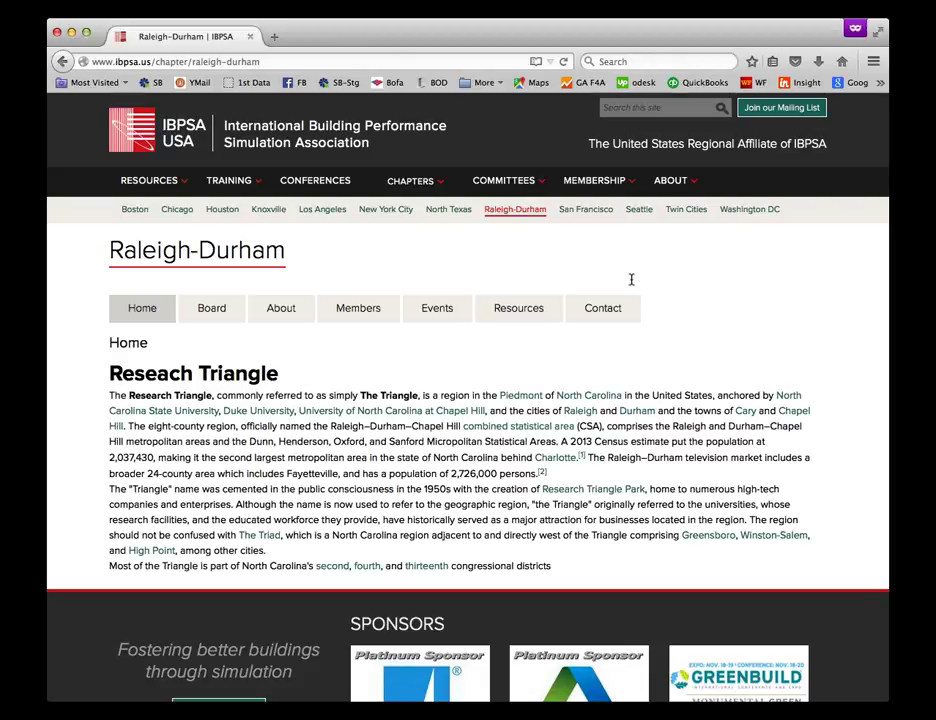
key("super+r")
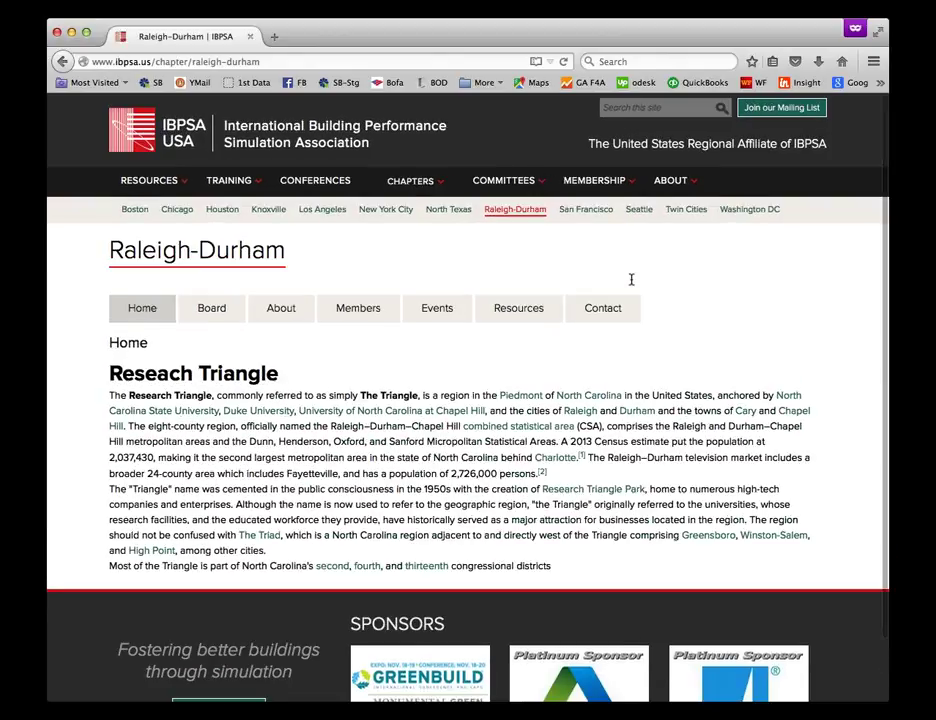
scroll(480, 402, "down", 2)
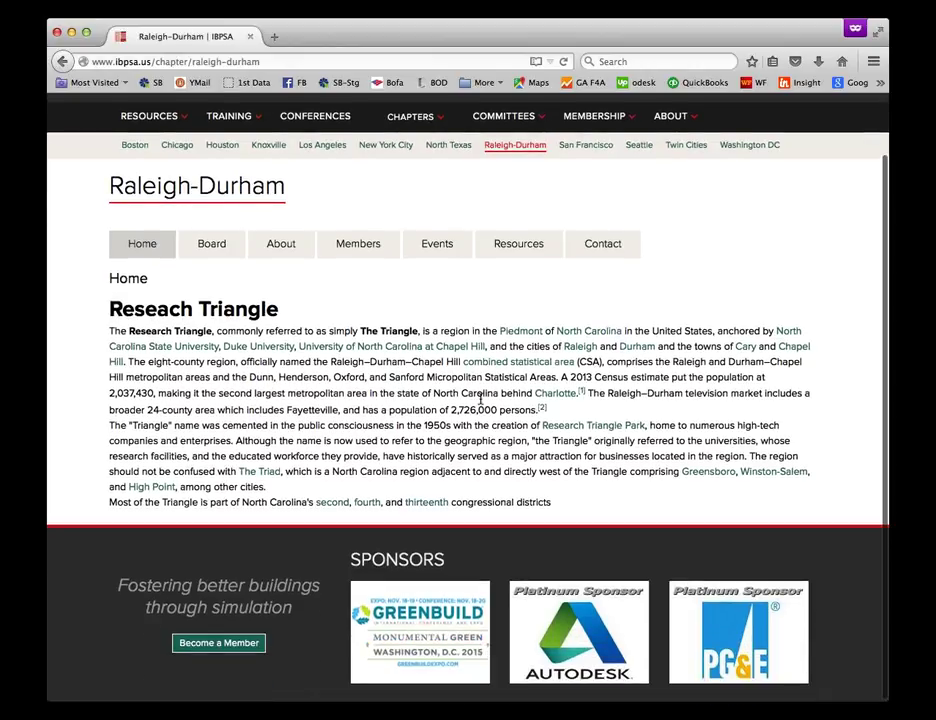
scroll(390, 401, "up", 2)
key("super+Tab")
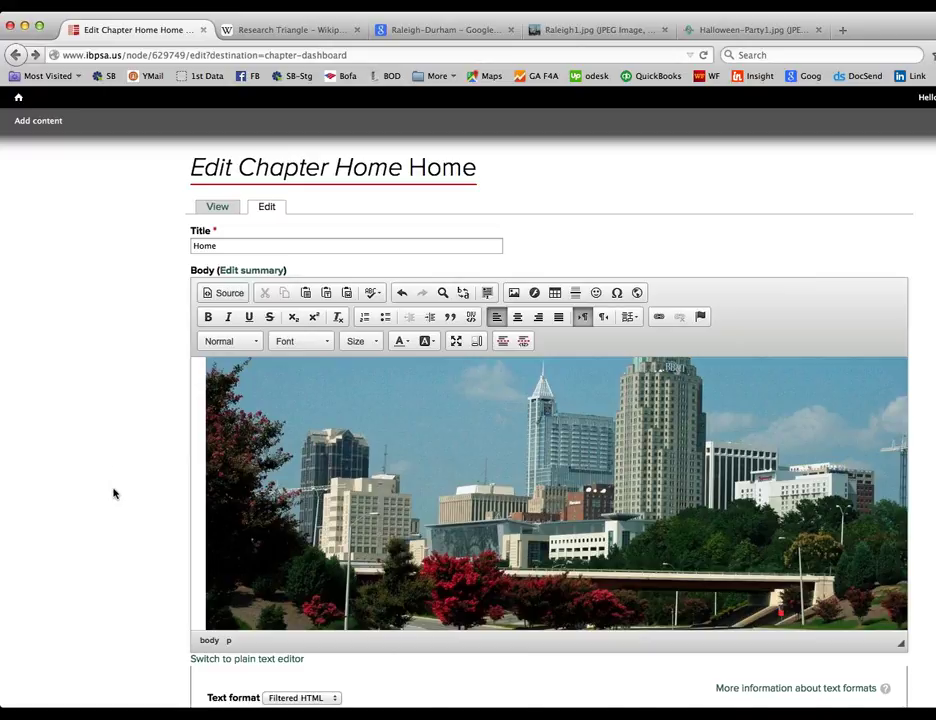
Step: Save the Home page, then reopen Home for editing from Manage Chapter
scroll(113, 493, "down", 5)
left_click(206, 510)
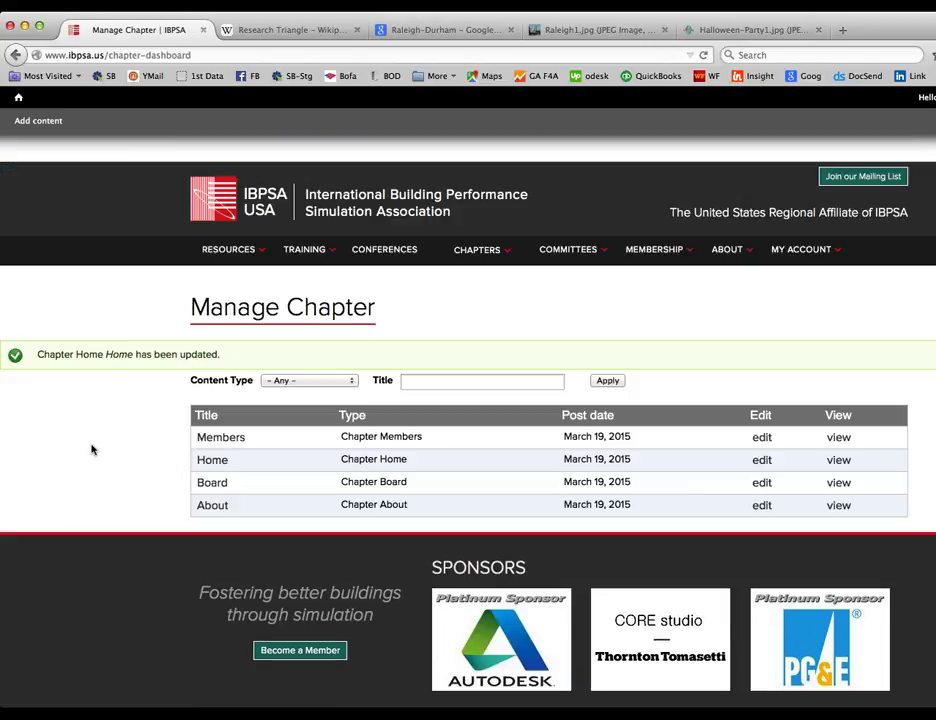
left_click(762, 462)
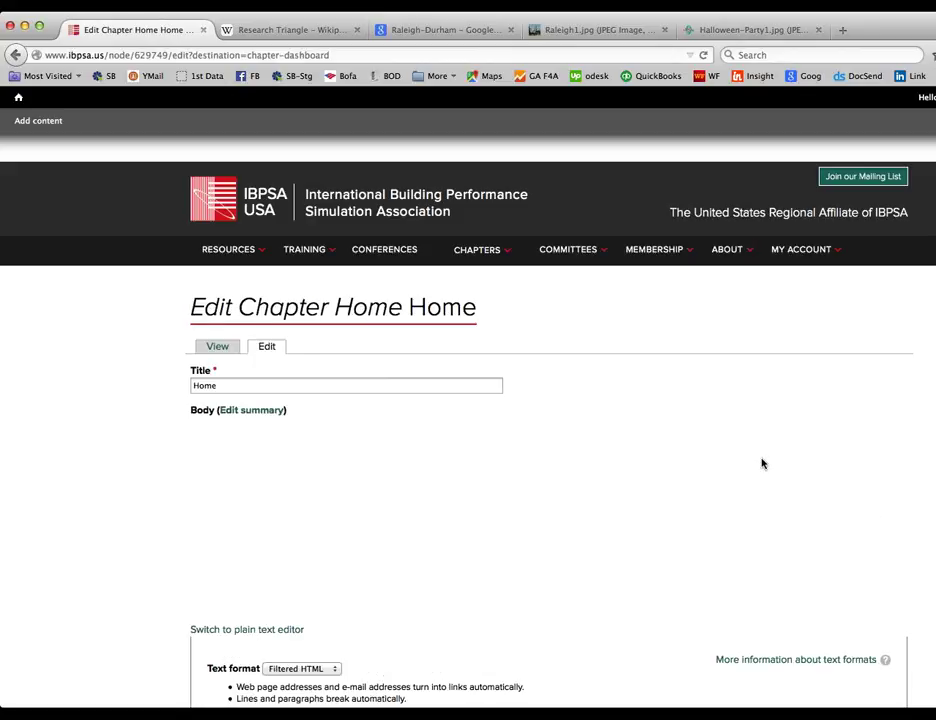
scroll(309, 585, "down", 3)
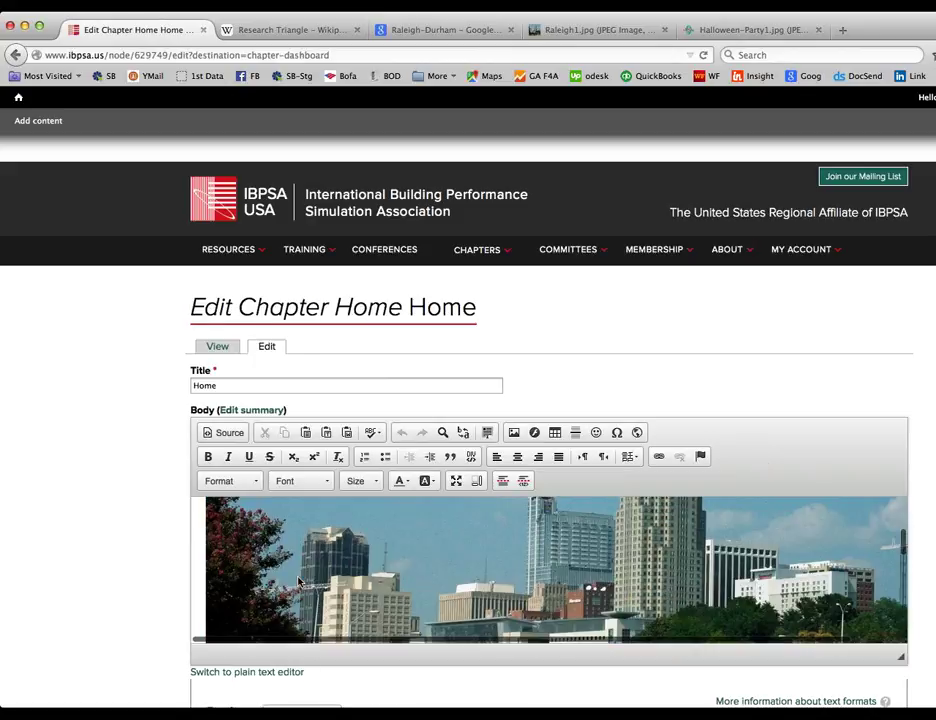
scroll(298, 582, "down", 5)
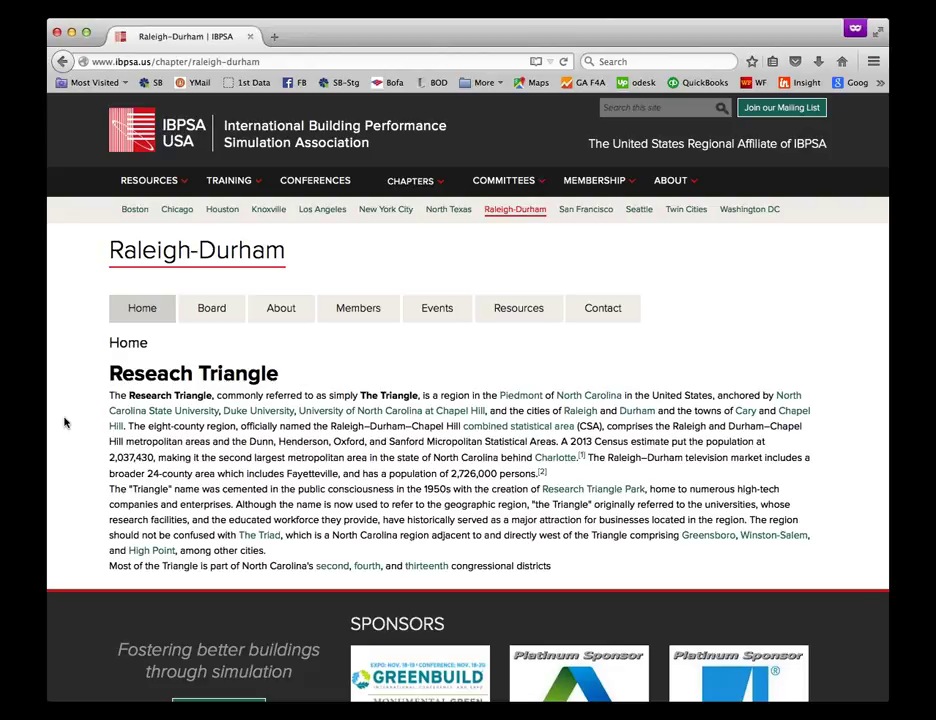
Step: Reload the public Raleigh-Durham page and scroll down to check the skyline photo and text
left_click(565, 63)
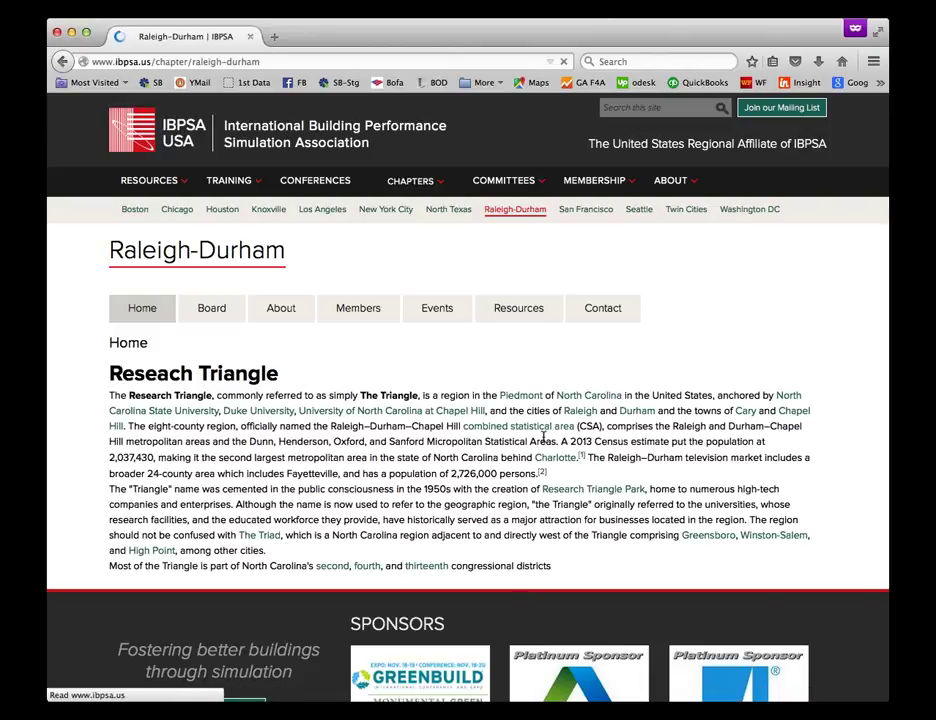
scroll(336, 454, "down", 1)
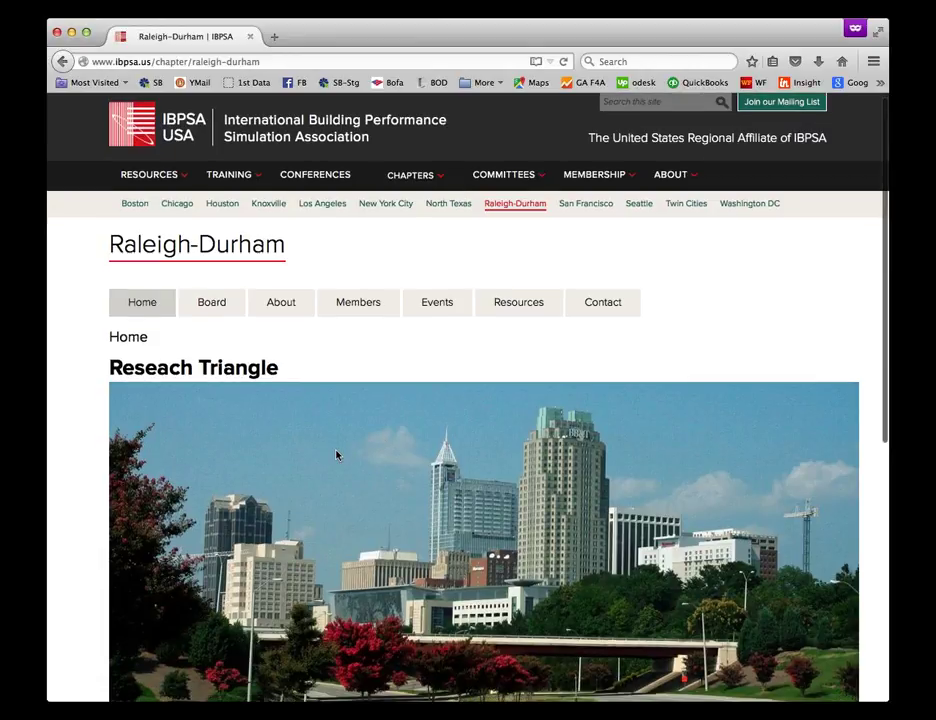
scroll(336, 454, "down", 3)
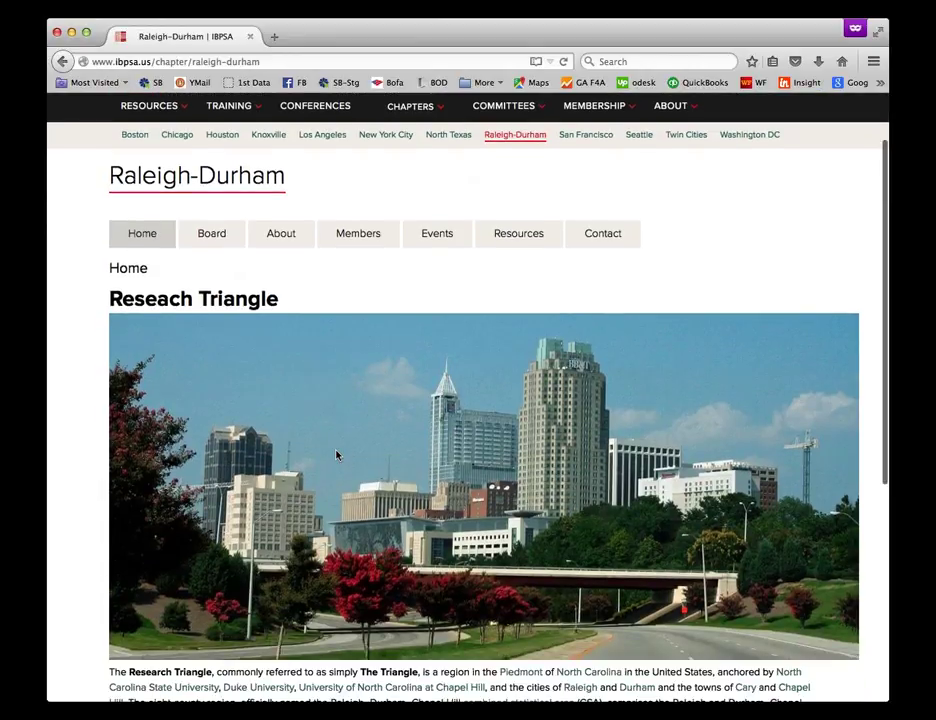
scroll(336, 454, "down", 3)
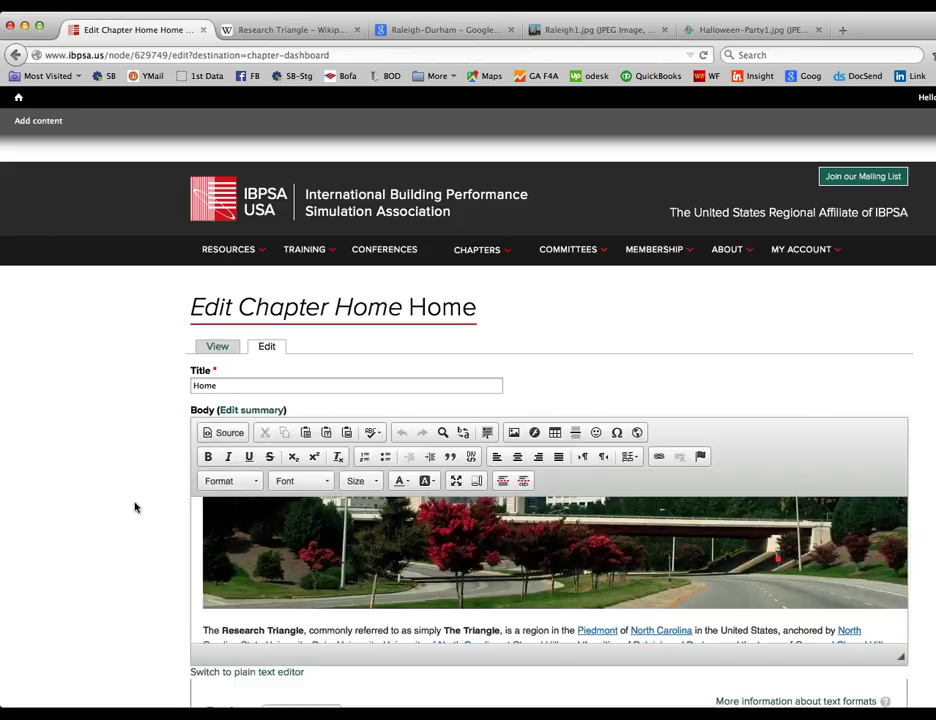
Step: Enlarge the editor area and select the skyline photo to show its 1024 × 474 properties
scroll(134, 509, "down", 4)
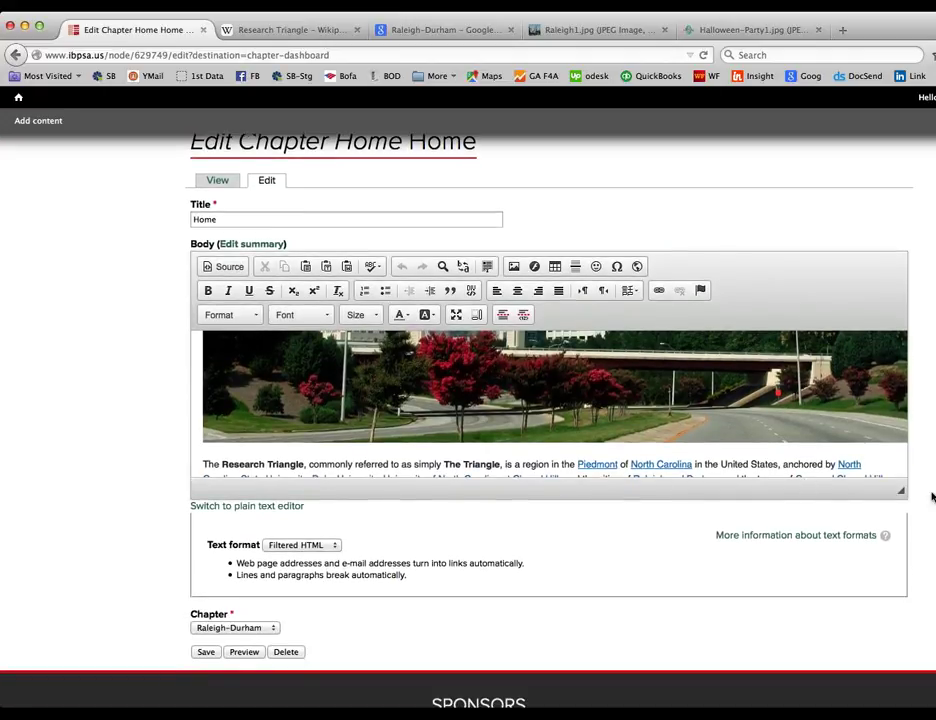
left_click_drag(903, 493, 919, 641)
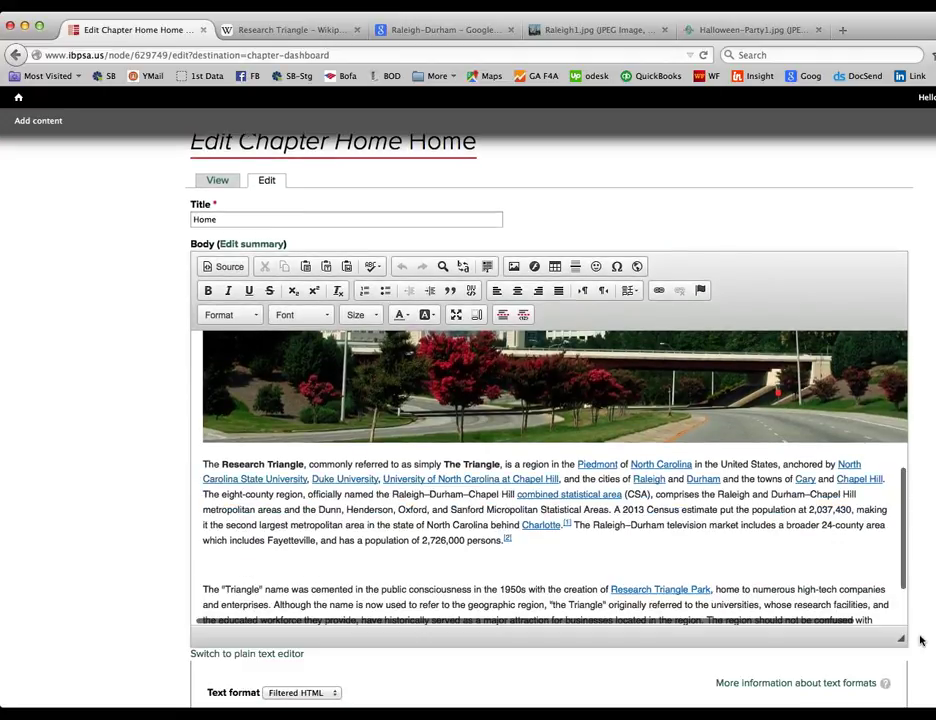
scroll(439, 420, "up", 3)
left_click(439, 420)
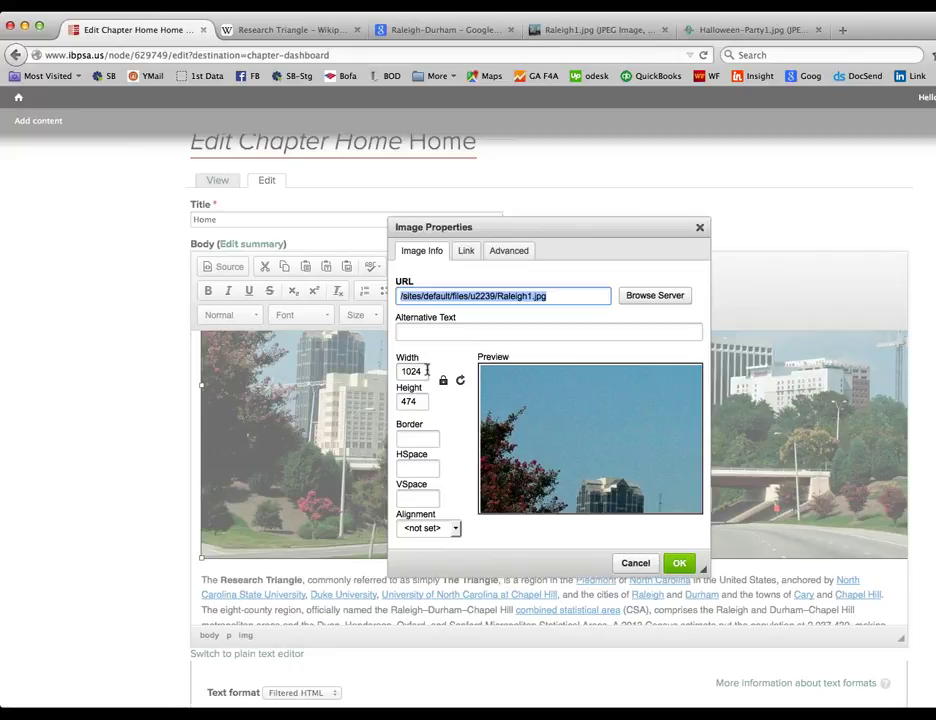
Step: Change the skyline photo's width from 1024 to 800, giving 800 × 370
left_click(427, 370)
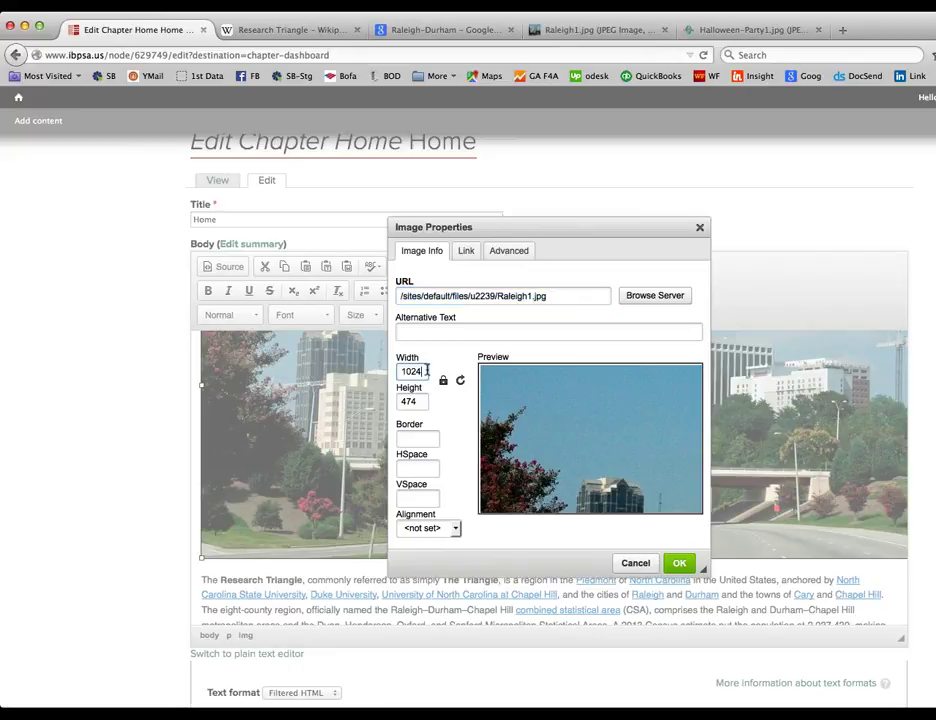
left_click_drag(427, 370, 398, 372)
type("800")
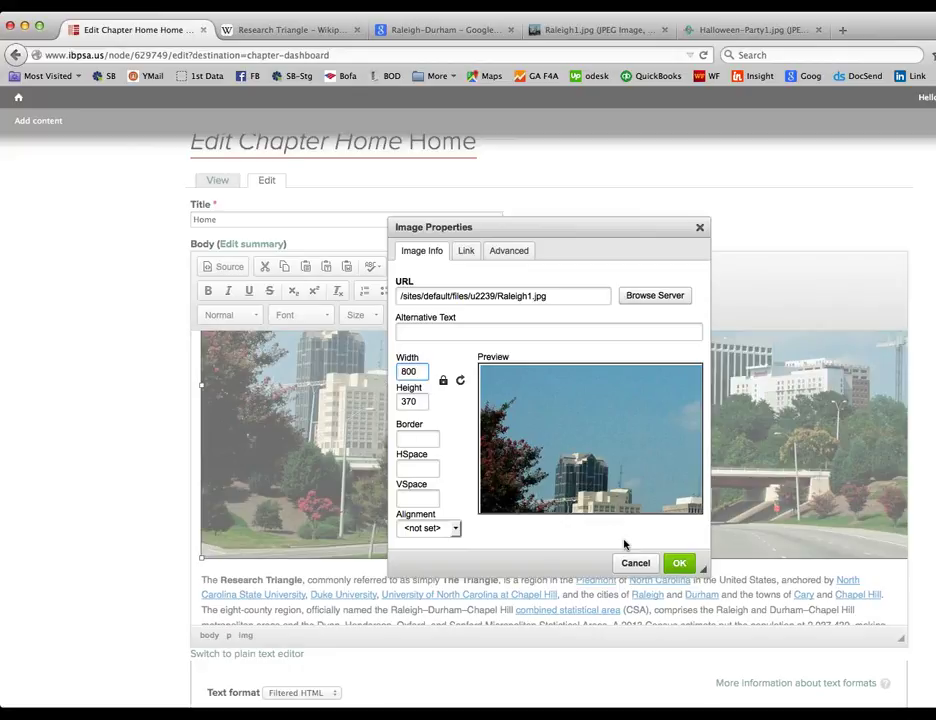
left_click(679, 565)
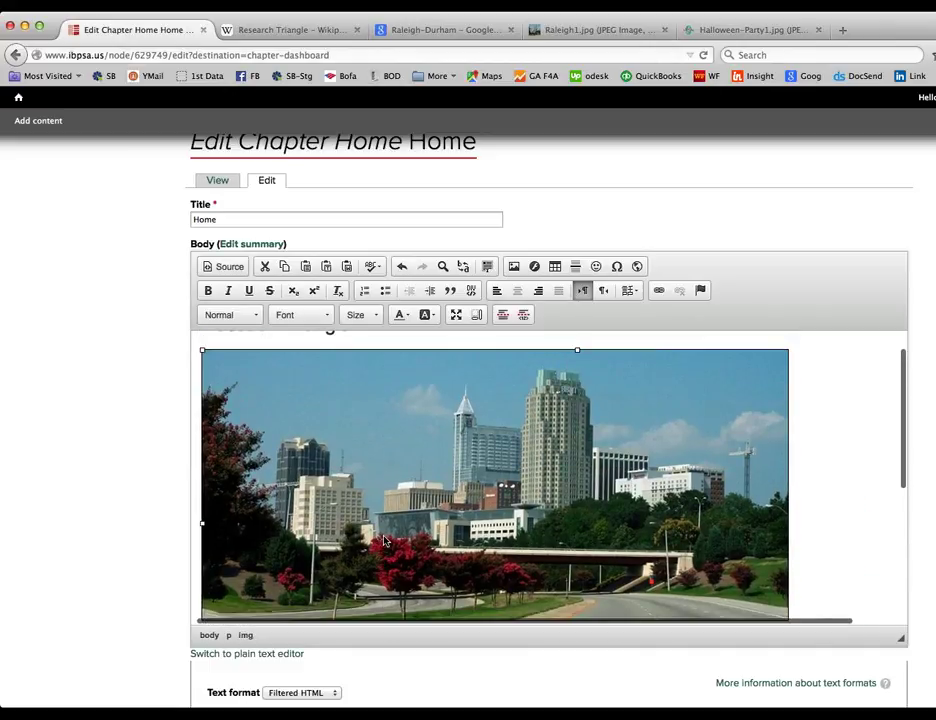
Step: Bring up the resized photo's Image Properties again
scroll(384, 541, "down", 4)
scroll(333, 505, "up", 5)
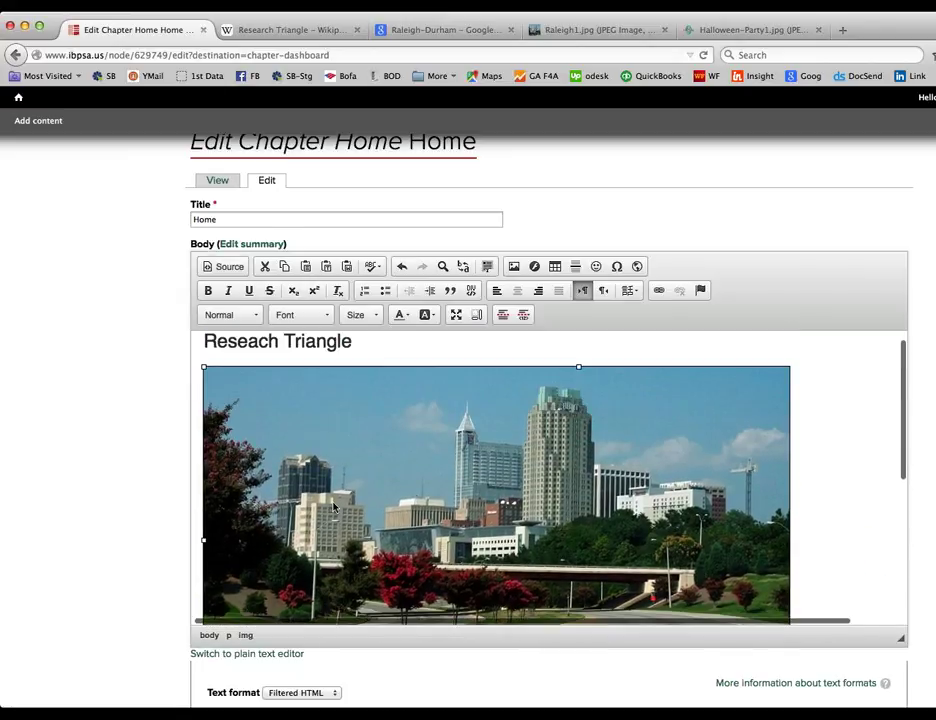
scroll(340, 470, "down", 3)
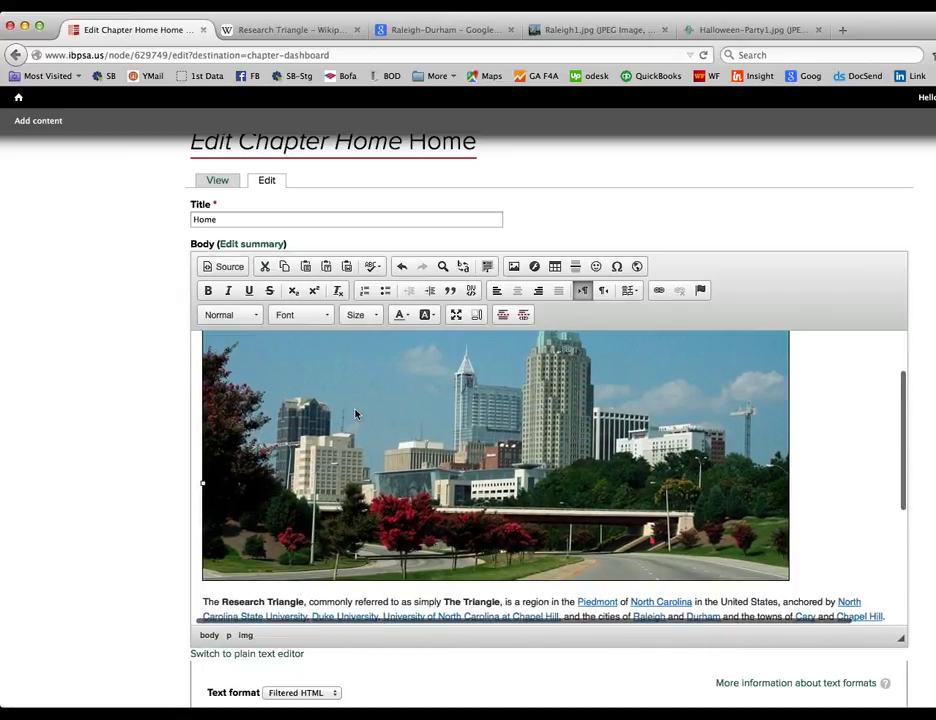
double_click(355, 413)
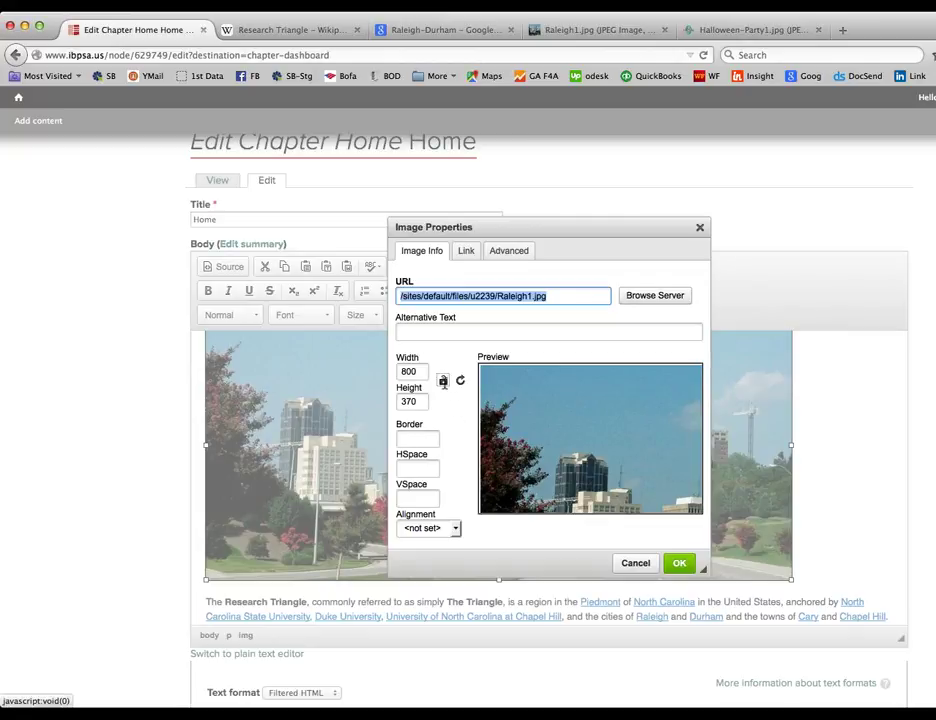
Step: Set the skyline photo's size to width 600 and height 200
double_click(420, 372)
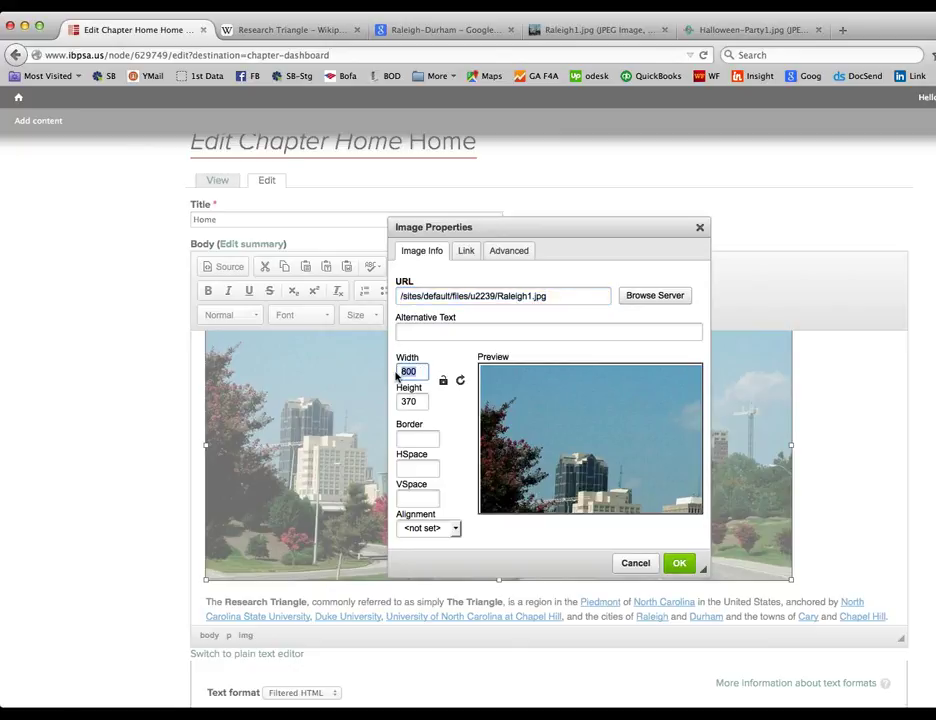
type("1000")
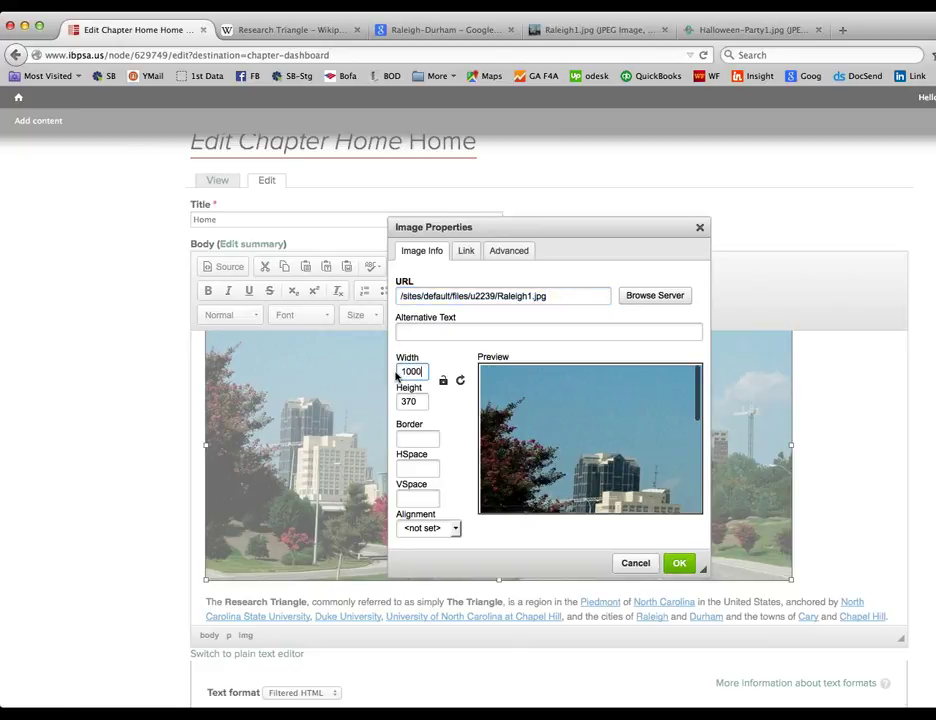
left_click(420, 401)
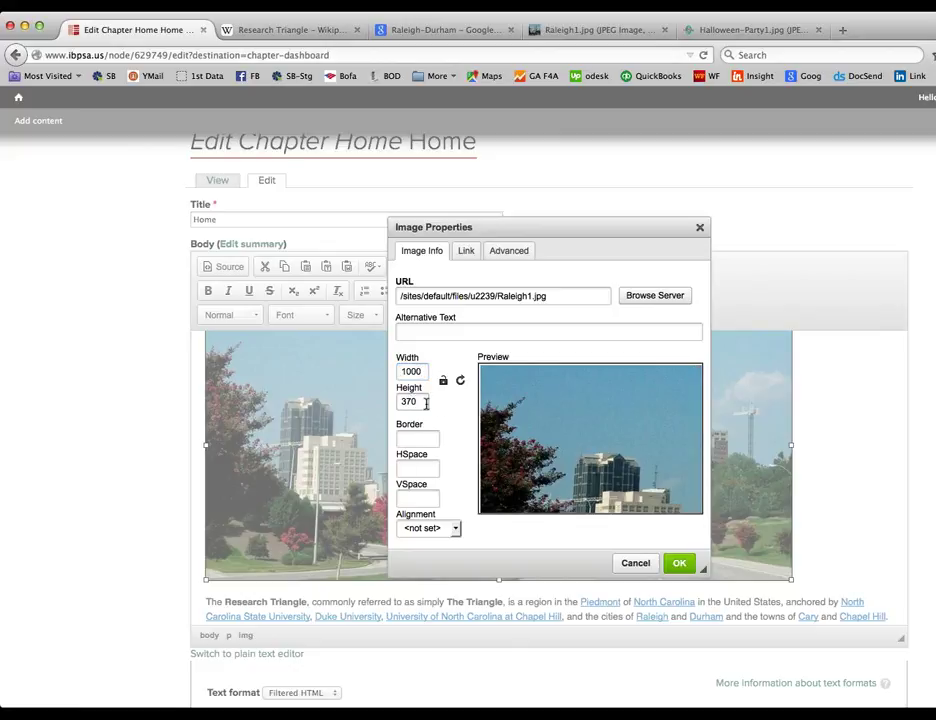
key("shift+Tab")
type("600")
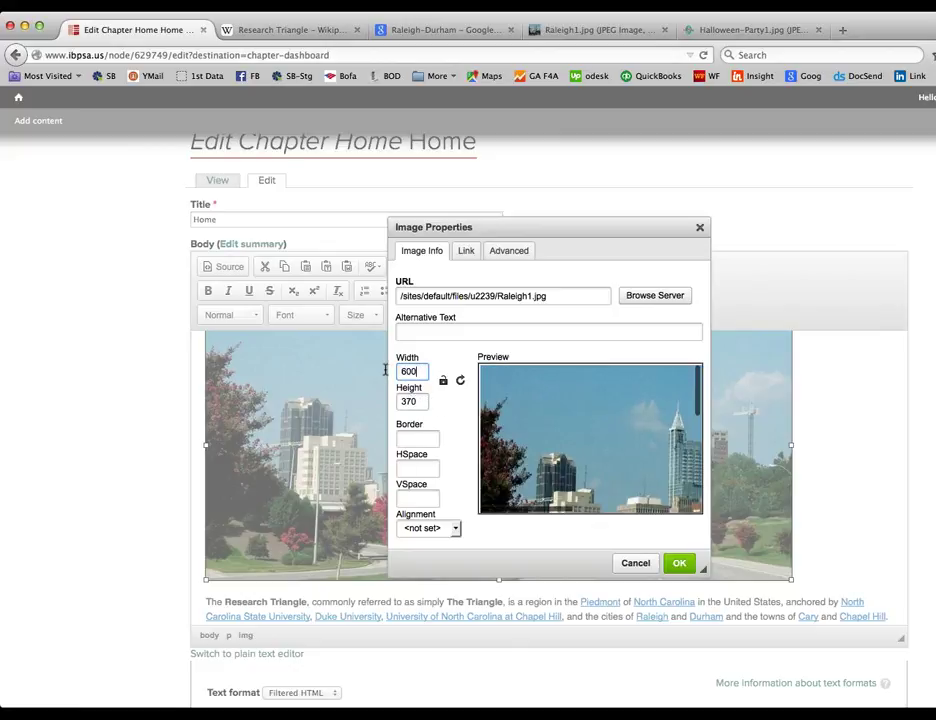
key("Tab")
type("200")
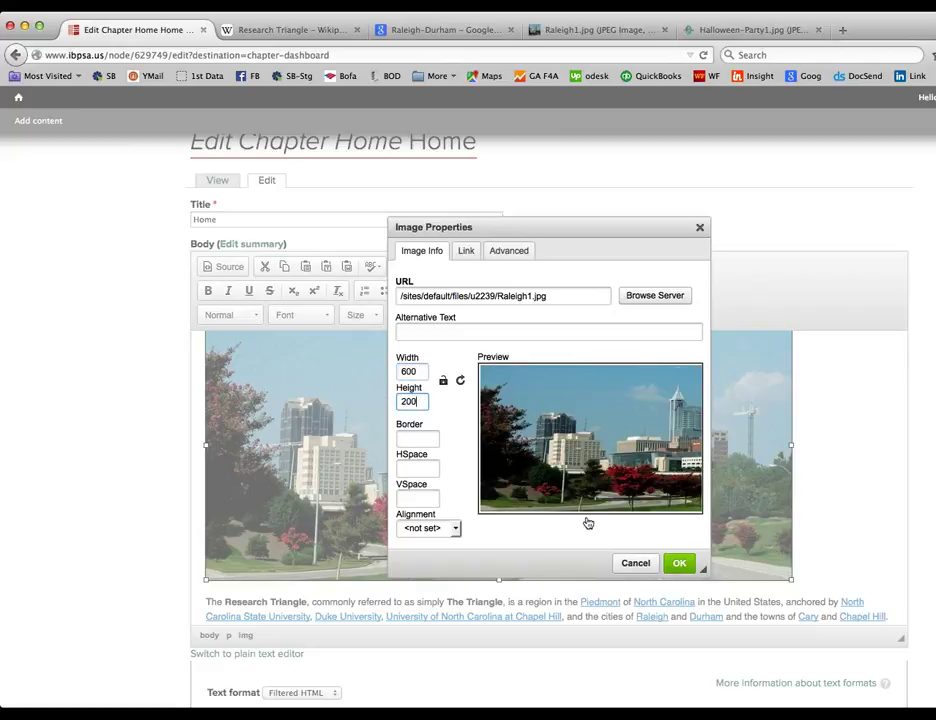
left_click(678, 564)
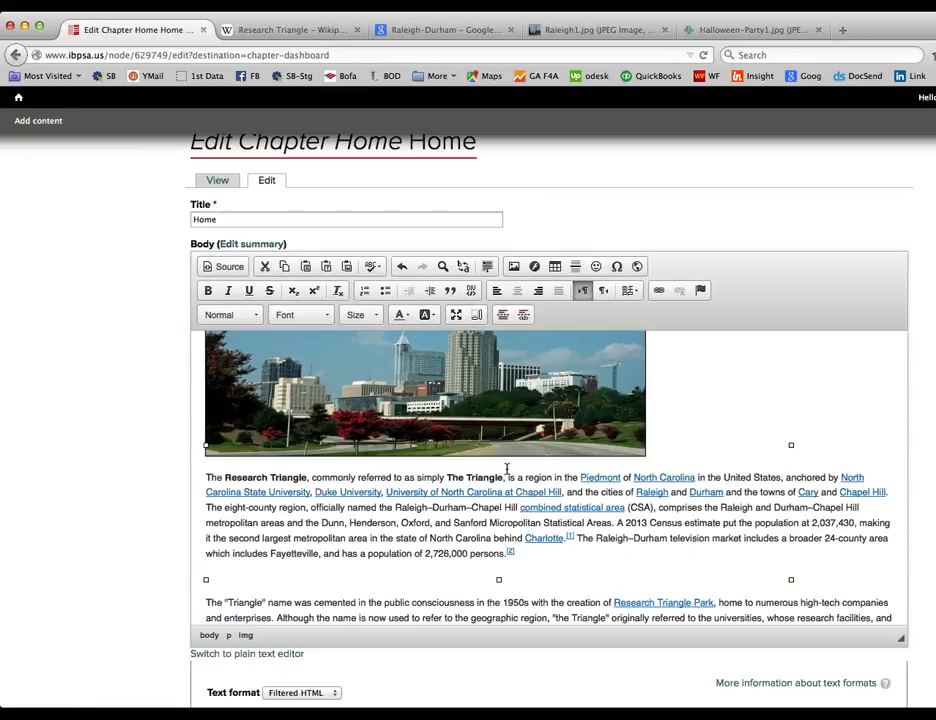
Step: Save the resized Home page and reopen it for editing from Manage Chapter
scroll(508, 472, "up", 2)
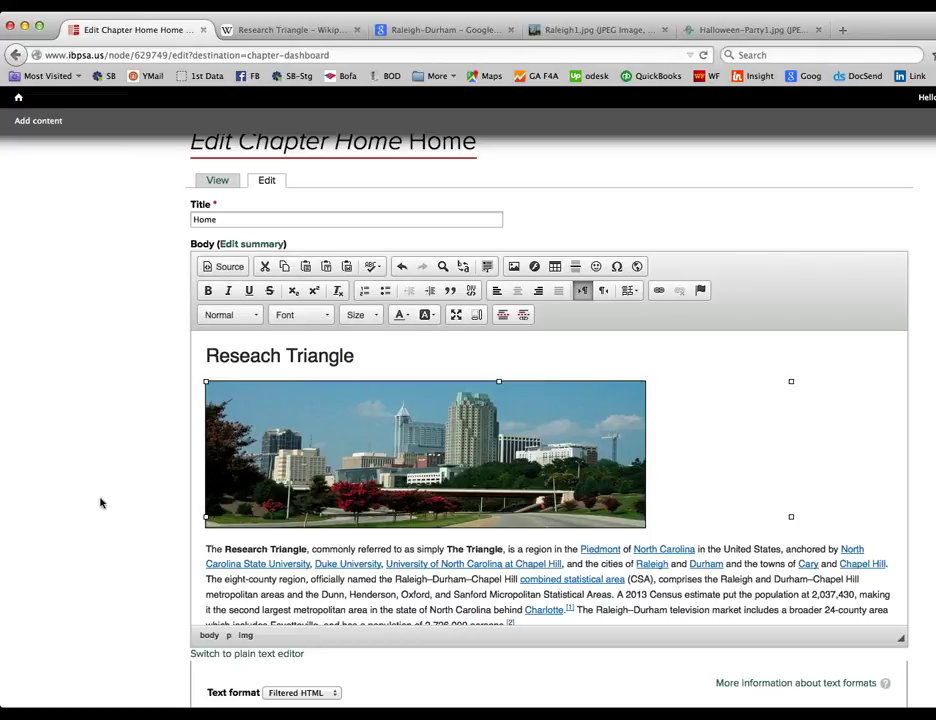
scroll(100, 503, "down", 5)
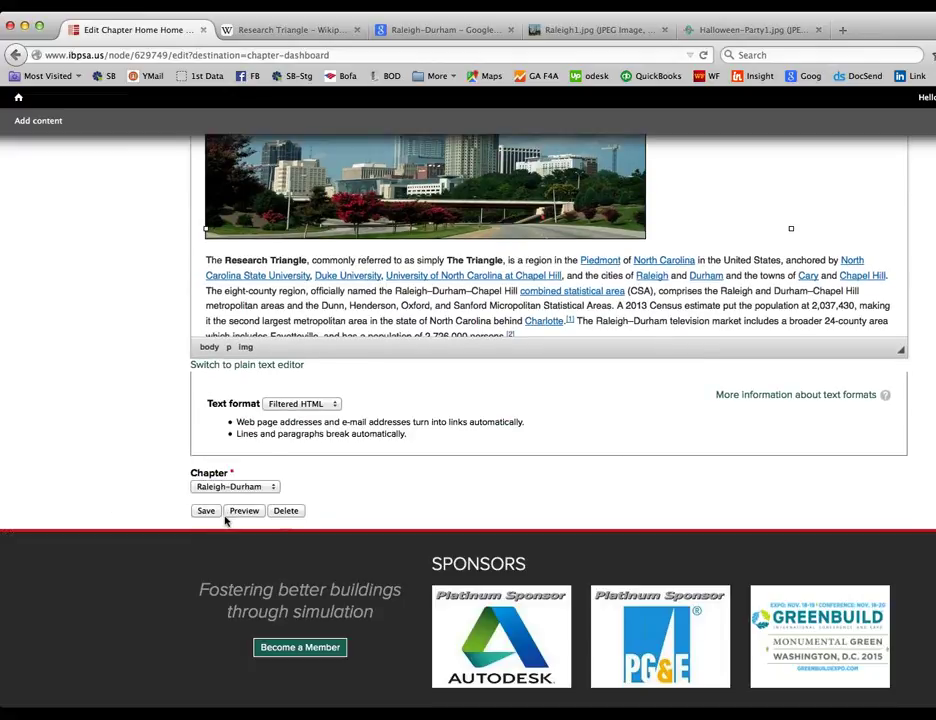
left_click(207, 511)
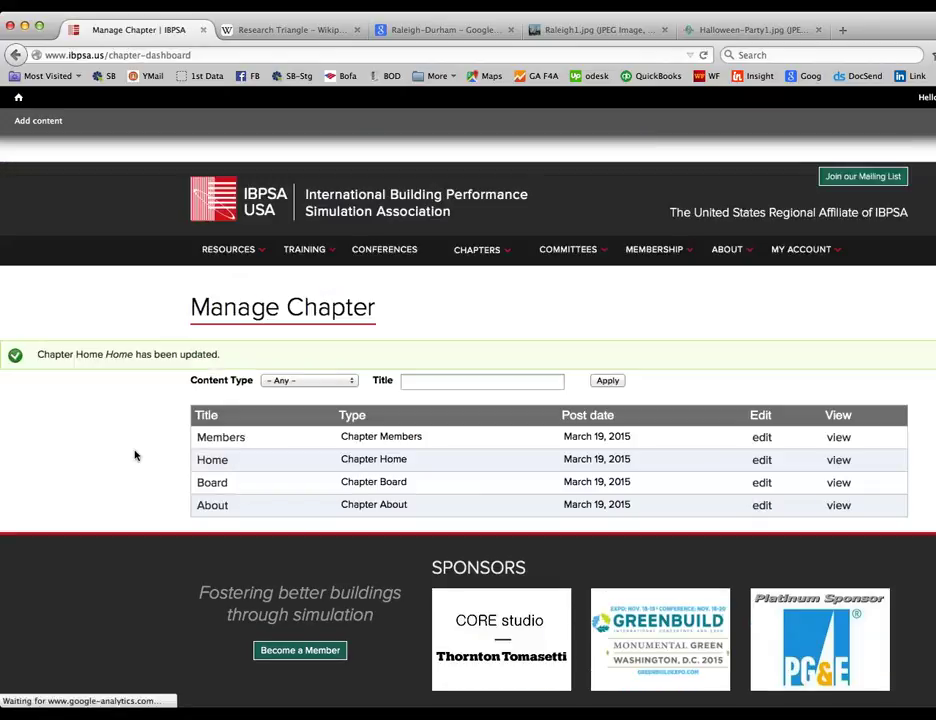
left_click(762, 459)
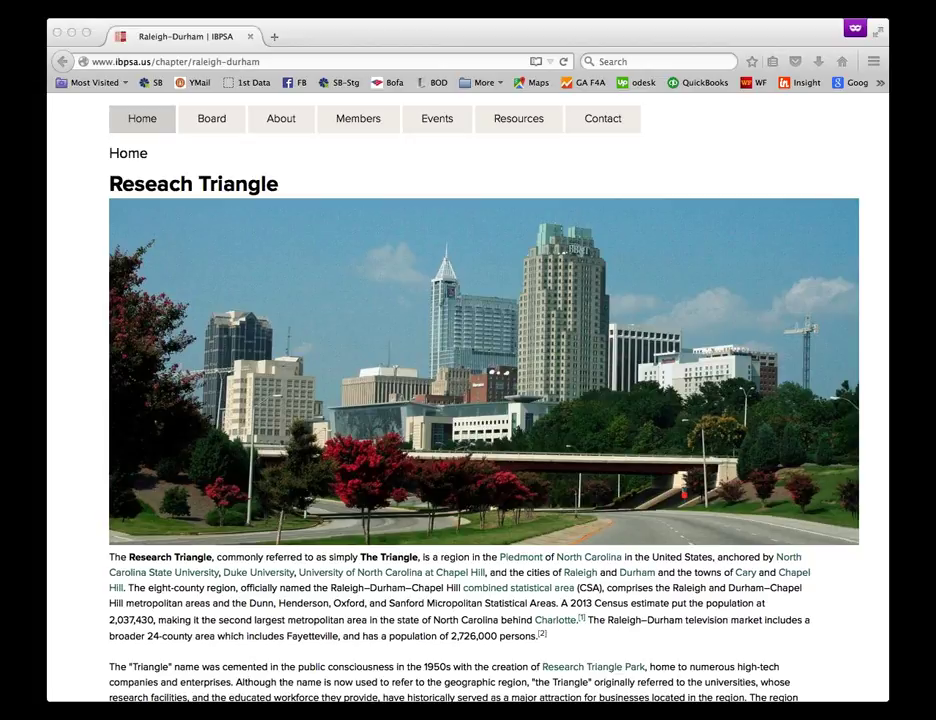
Step: Reload the published Raleigh-Durham chapter page in Firefox to see the smaller photo
left_click(274, 44)
key("super+r")
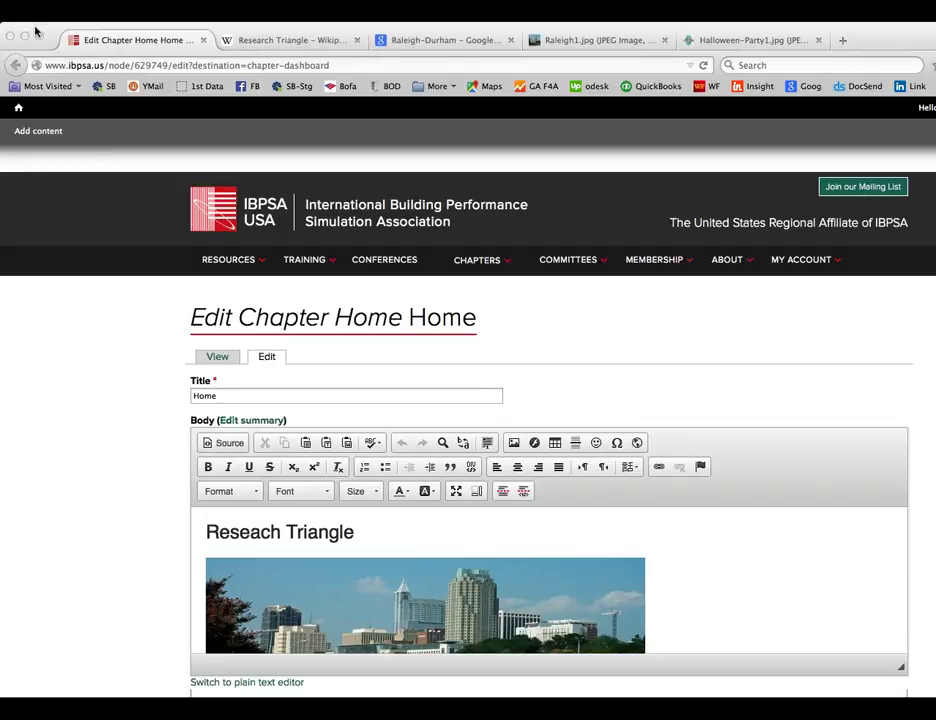
left_click(58, 46)
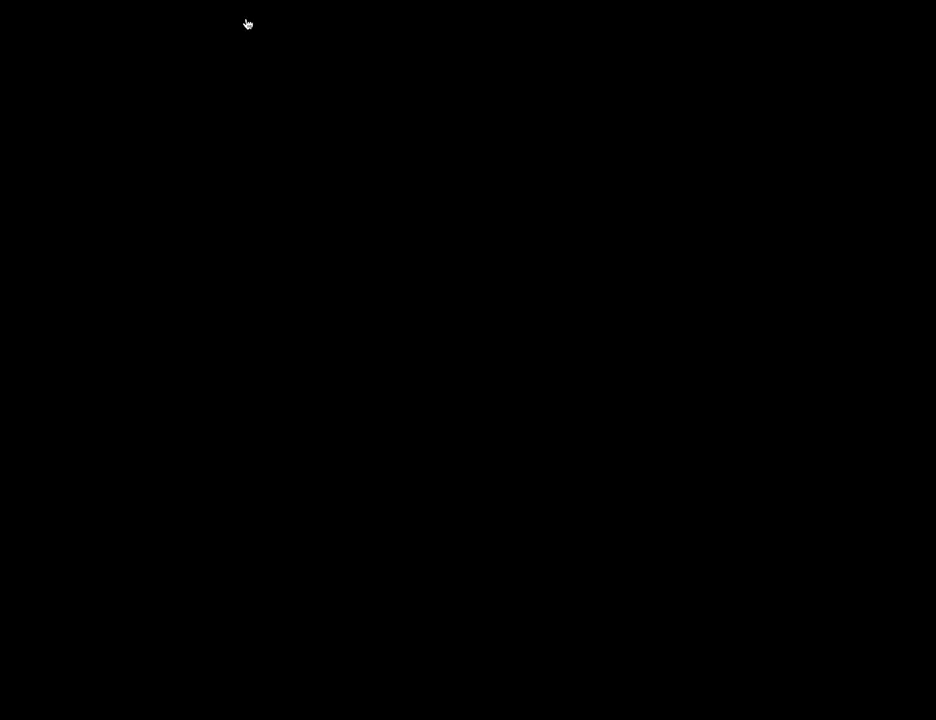
scroll(412, 614, "down", 3)
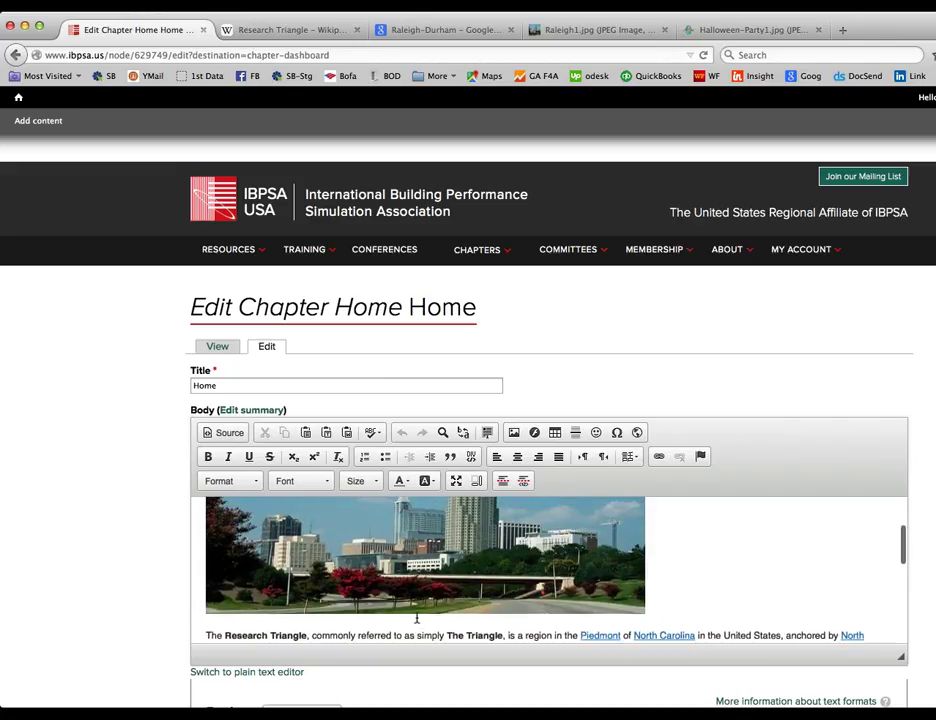
scroll(417, 618, "up", 1)
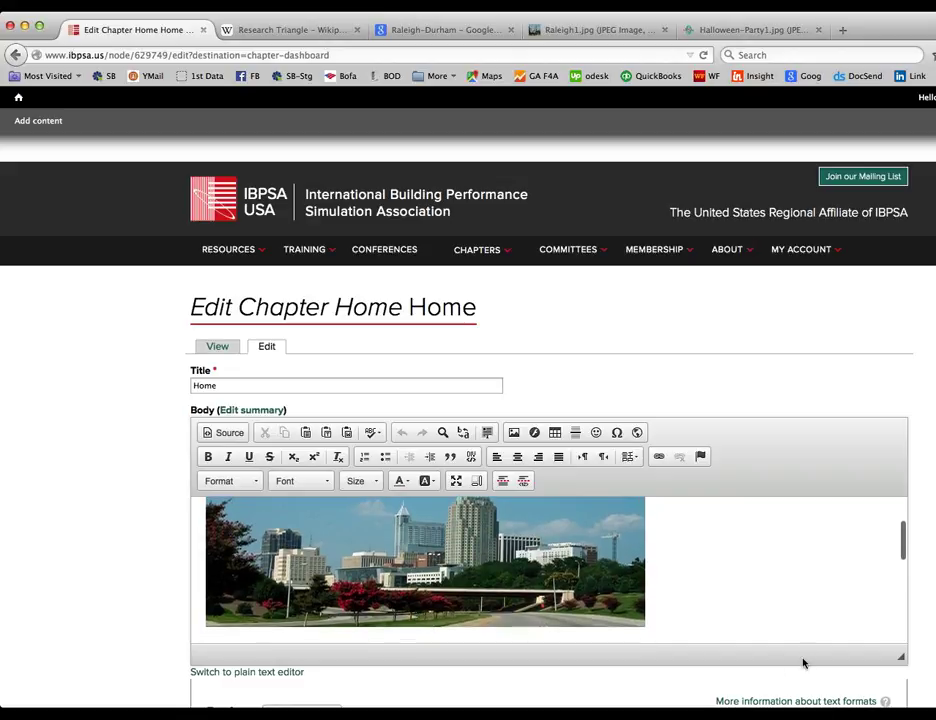
left_click_drag(901, 660, 901, 712)
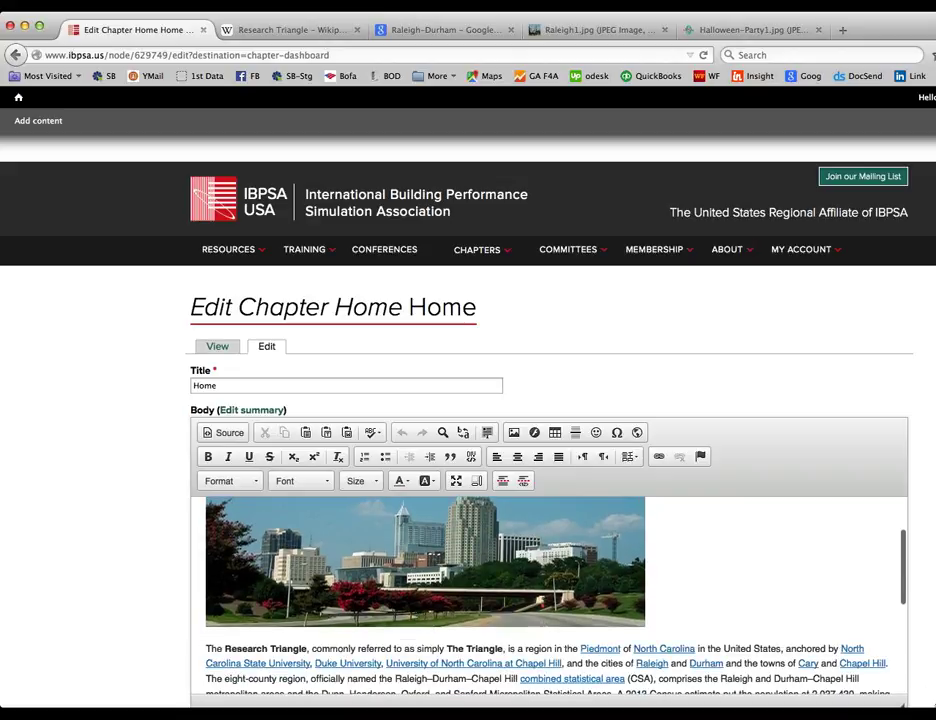
scroll(509, 558, "up", 3)
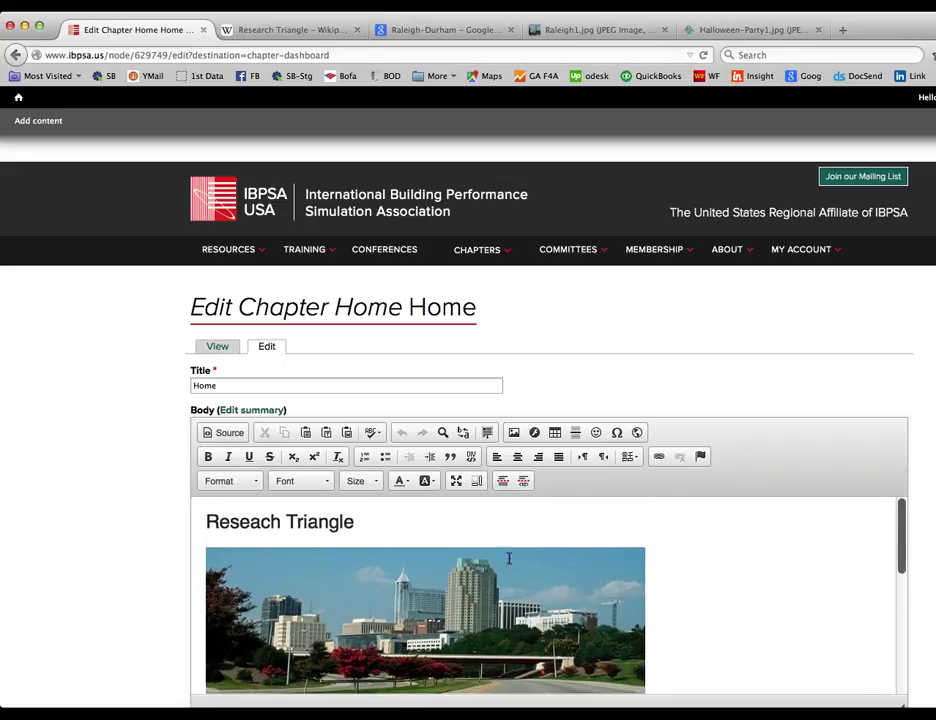
left_click_drag(359, 518, 204, 521)
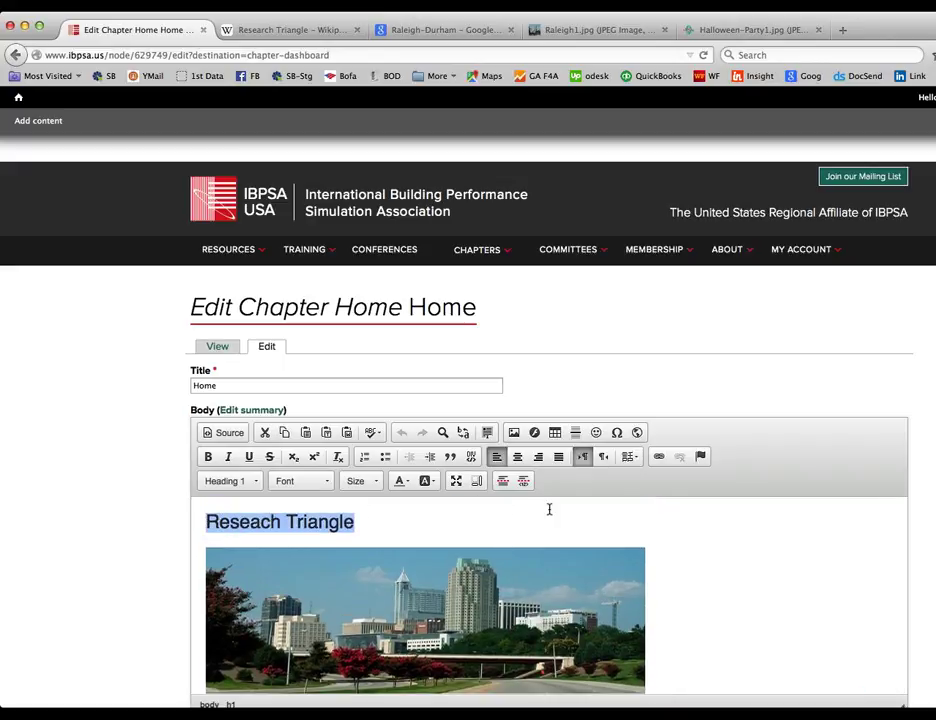
left_click(661, 458)
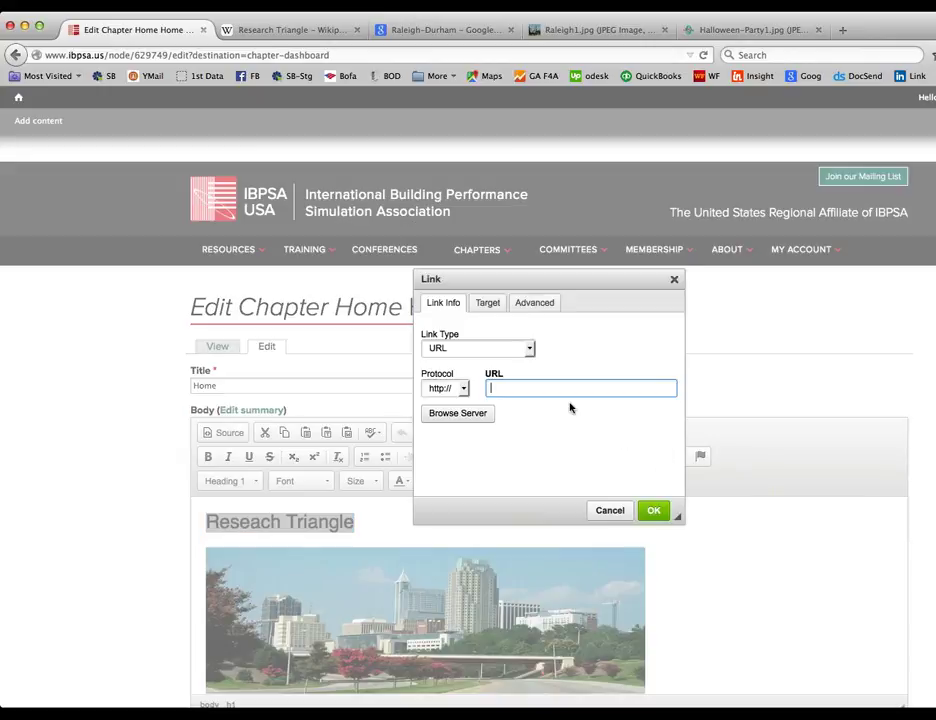
type("www.ibpsa.us")
left_click(654, 511)
Step: Set the heading link's target to New Window (_blank)
left_click(419, 518)
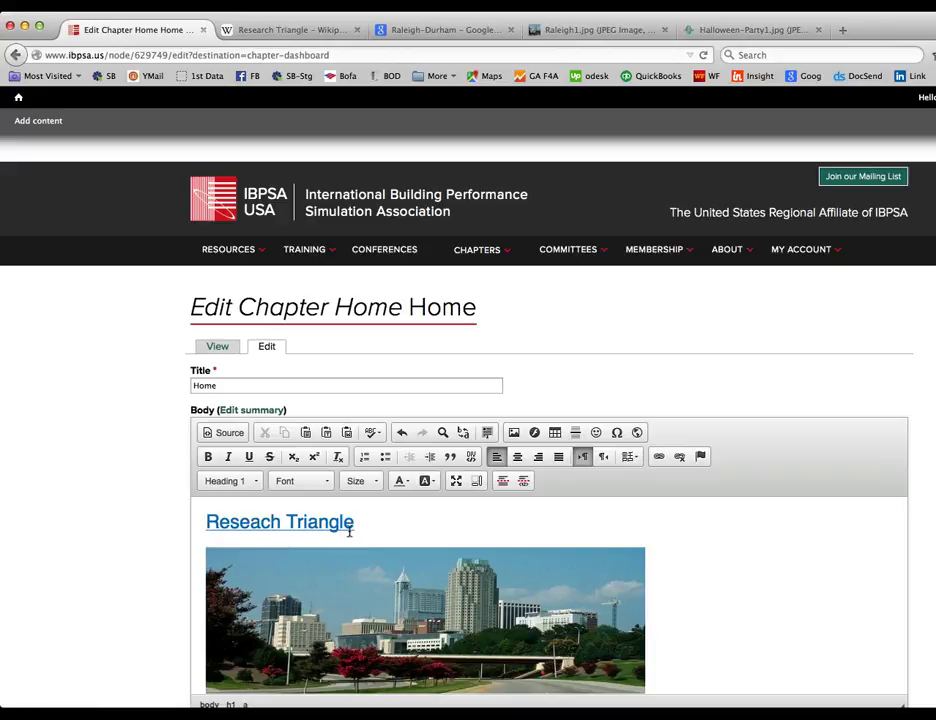
left_click_drag(360, 522, 200, 522)
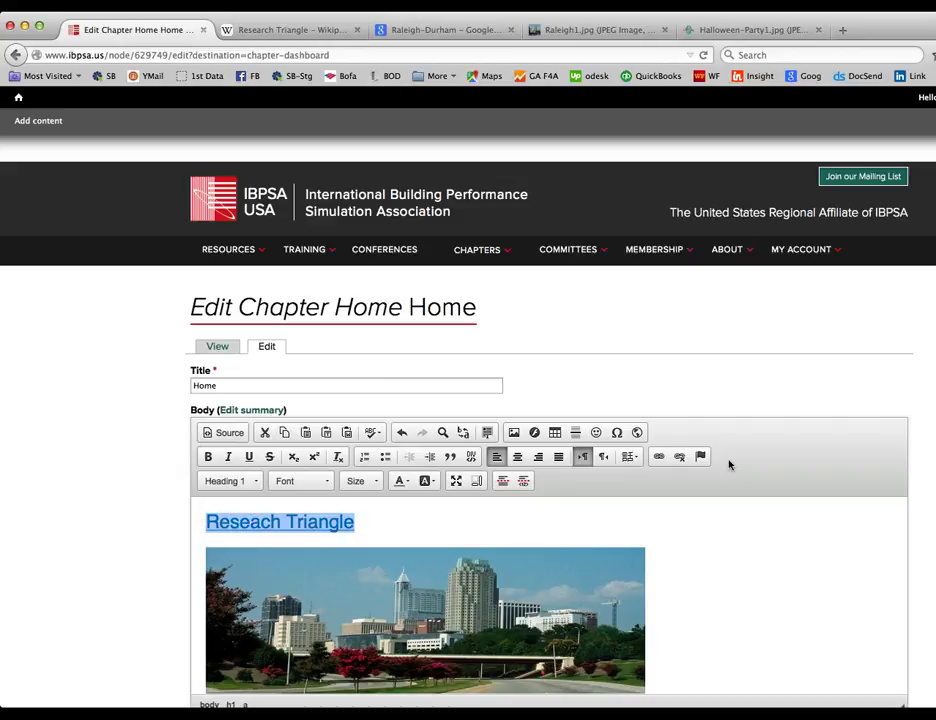
left_click(658, 456)
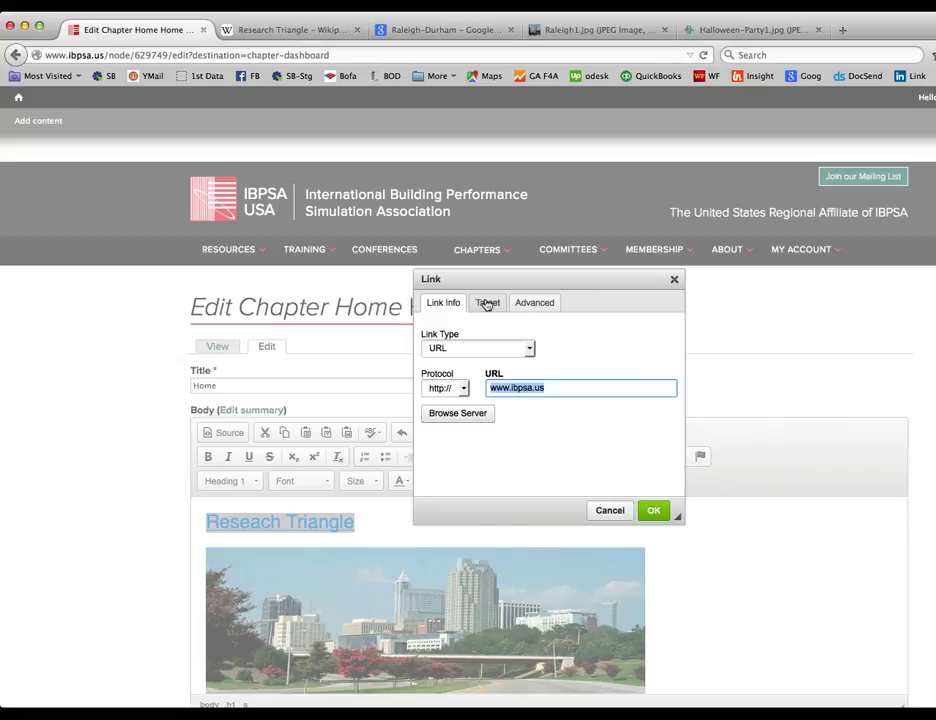
left_click(487, 303)
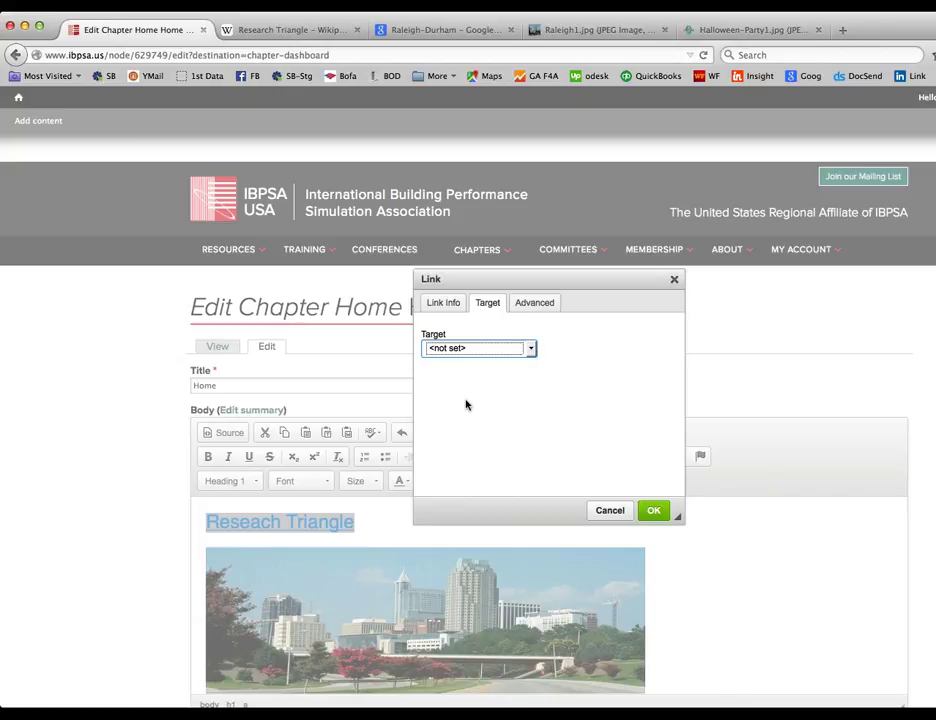
key("n")
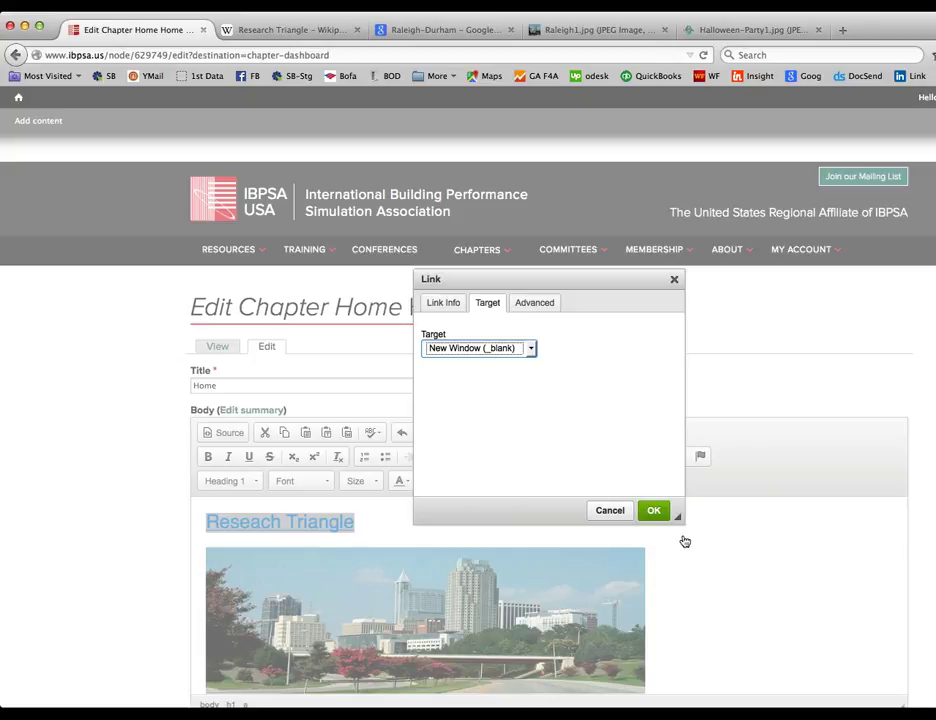
left_click(653, 510)
Step: Save the updated chapter Home page
scroll(108, 497, "down", 1)
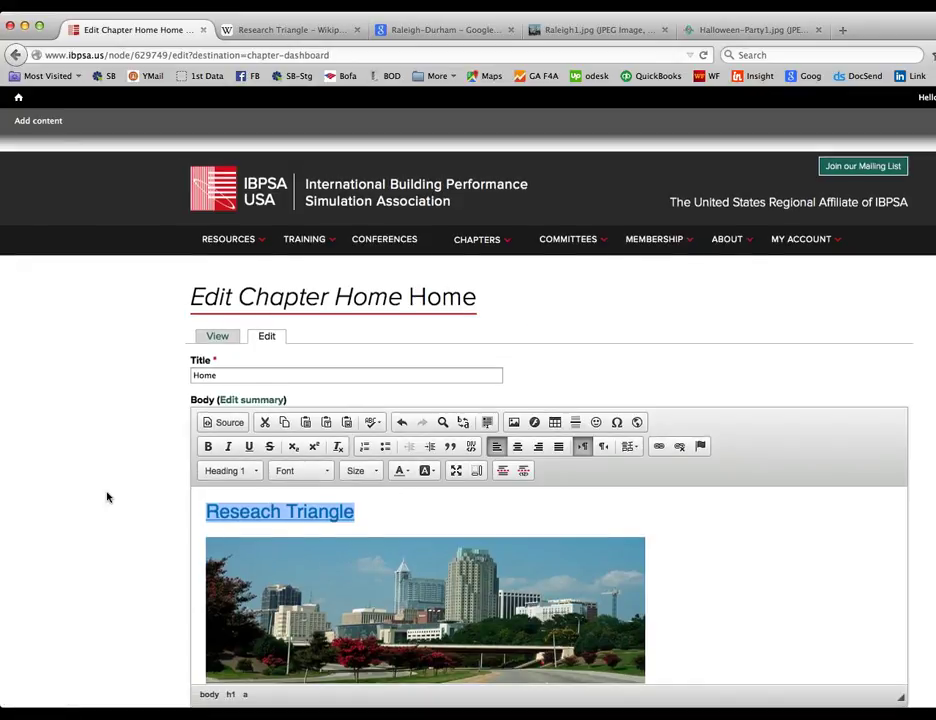
scroll(108, 497, "down", 5)
left_click(205, 510)
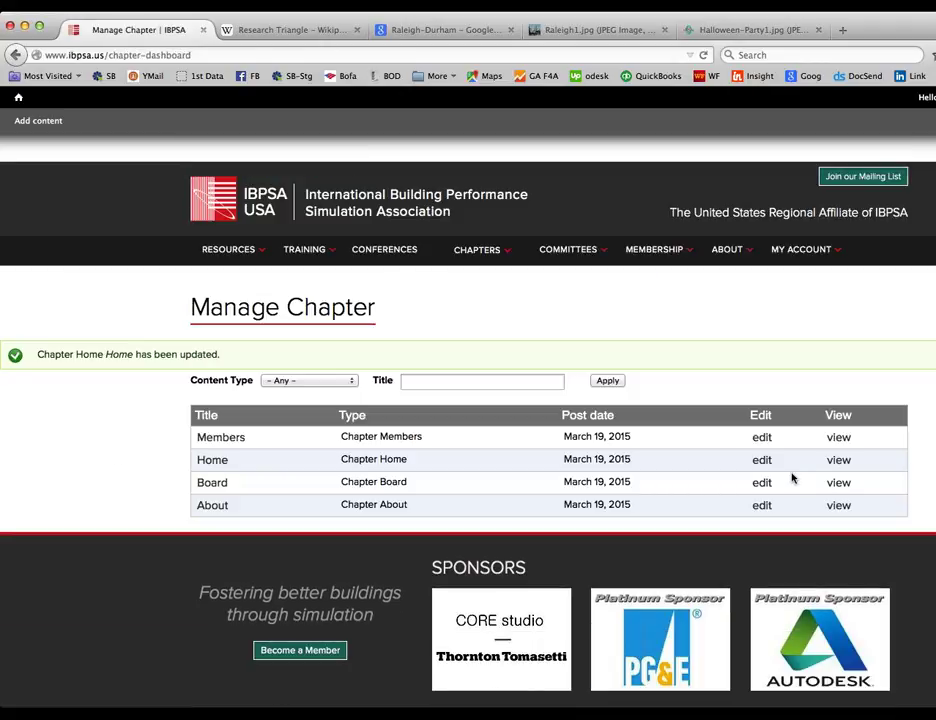
Step: Reload the public Raleigh-Durham page and test the 'Reseach Triangle' heading link to IBPSA USA
left_click(778, 472)
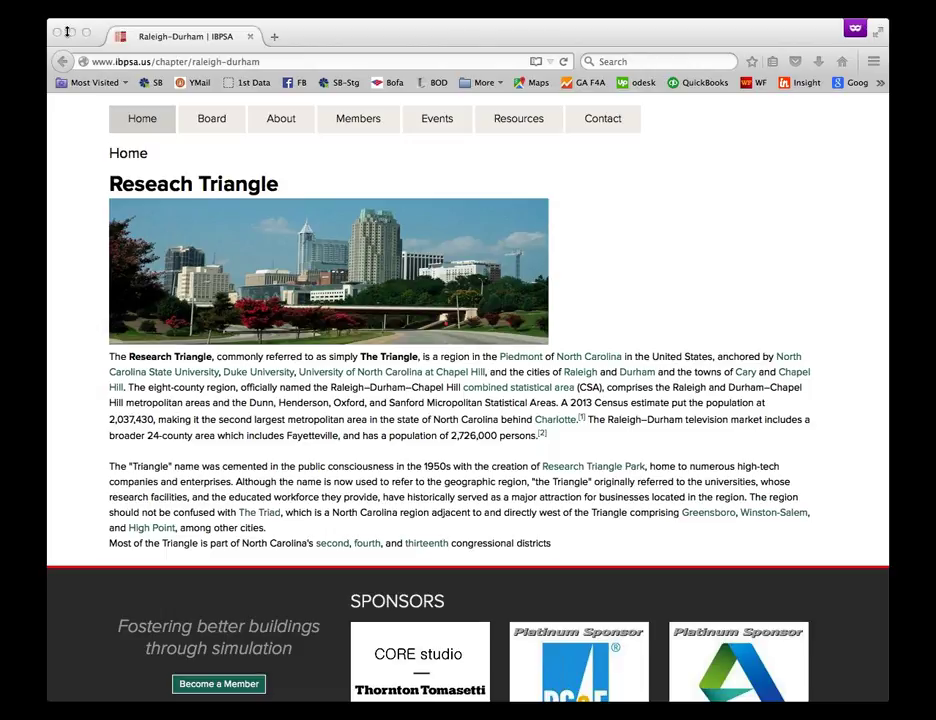
left_click(110, 36)
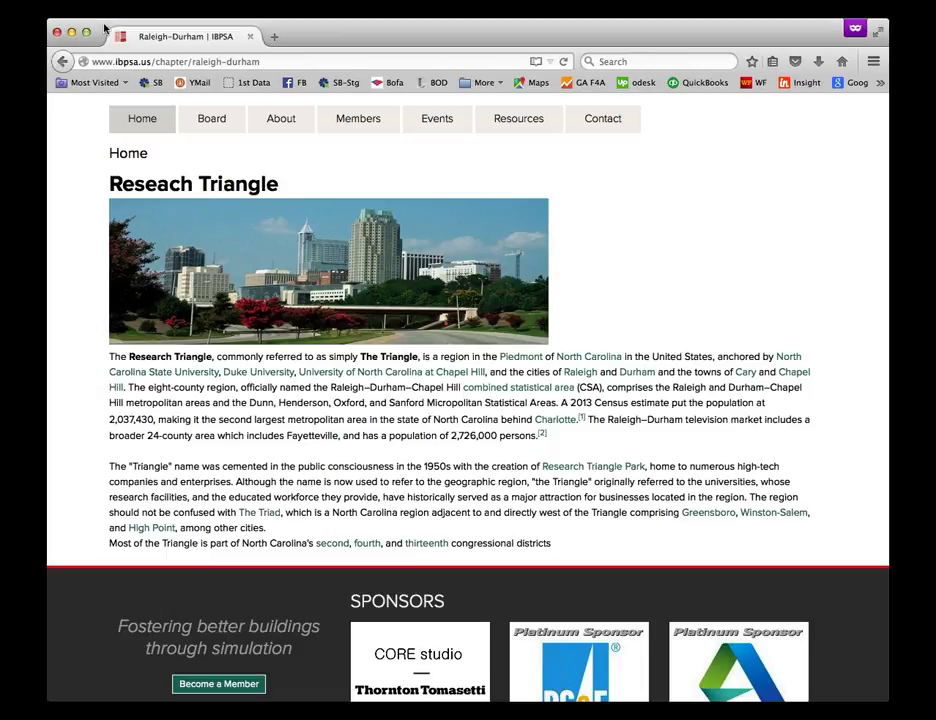
key("super+r")
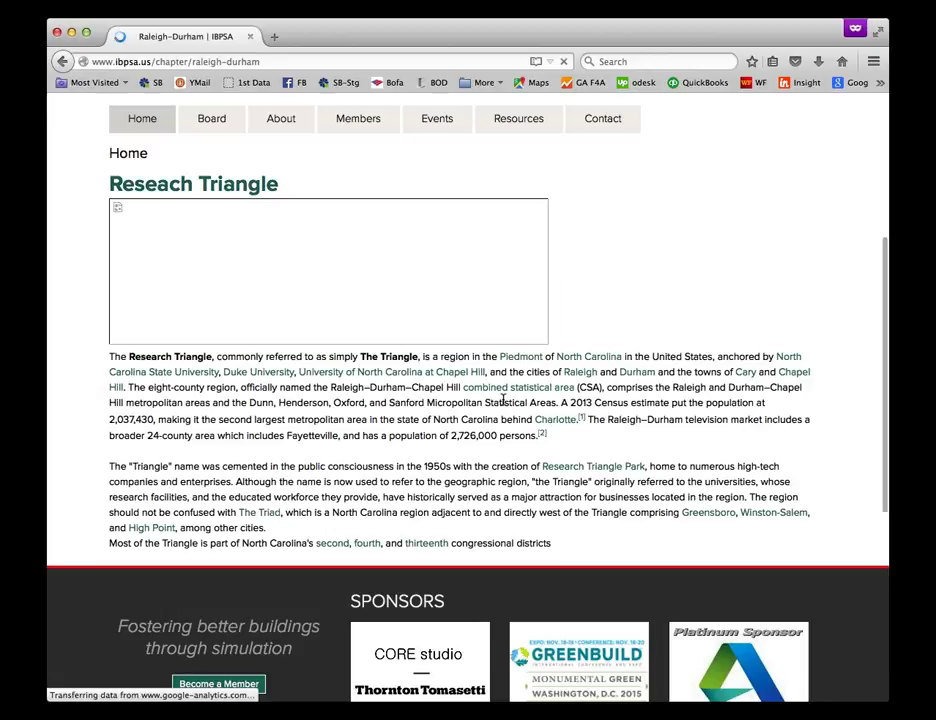
left_click(226, 187)
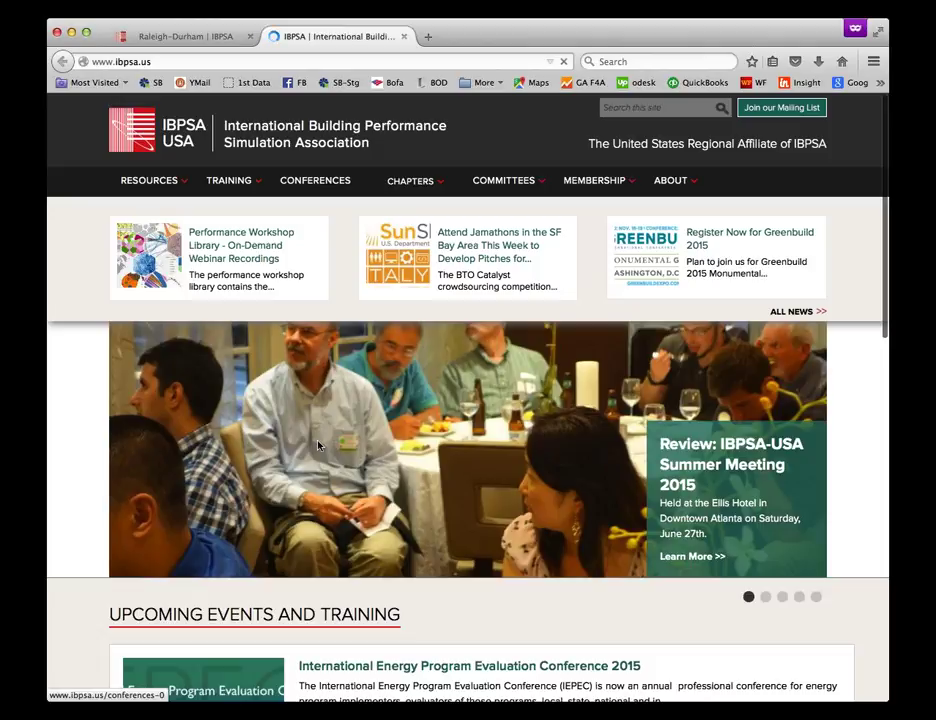
Step: Enlarge the Home page editor area and open the Raleigh skyline photo's image properties
left_click(175, 36)
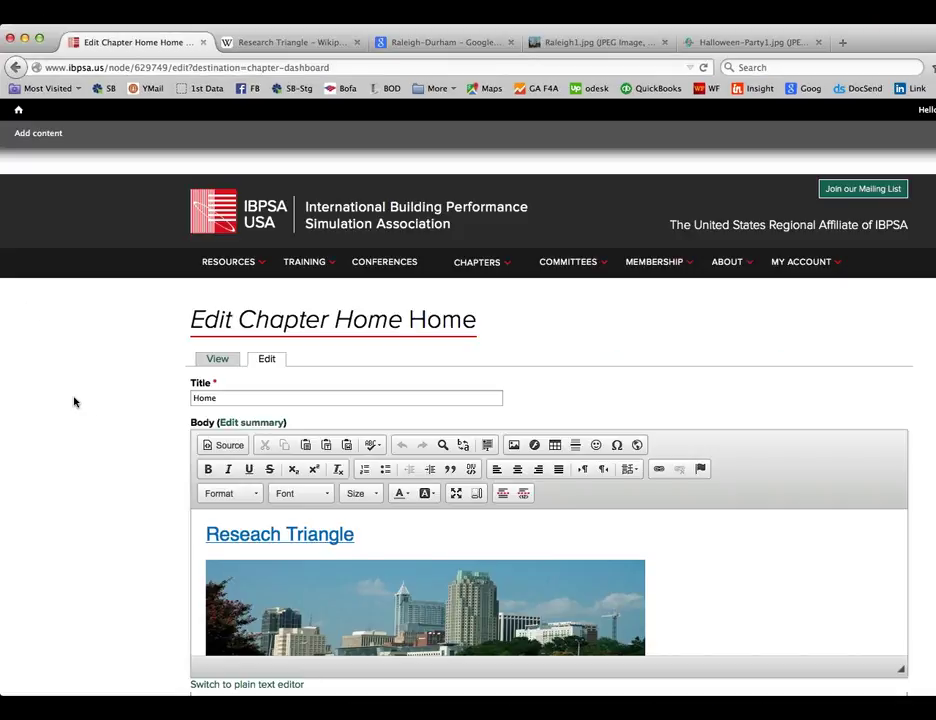
scroll(100, 438, "down", 5)
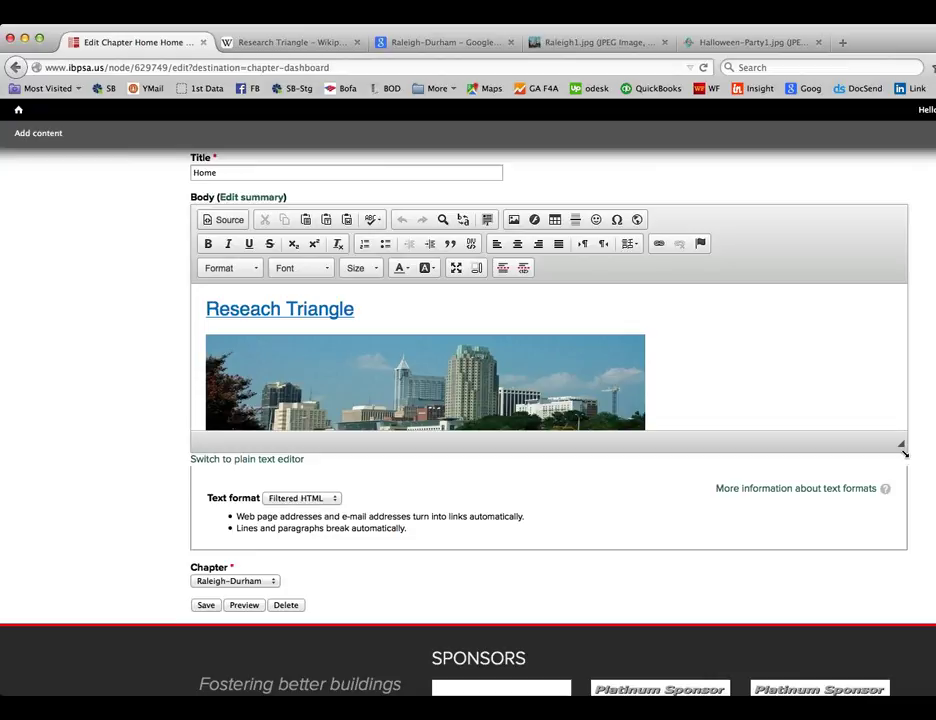
left_click_drag(901, 443, 913, 583)
double_click(412, 410)
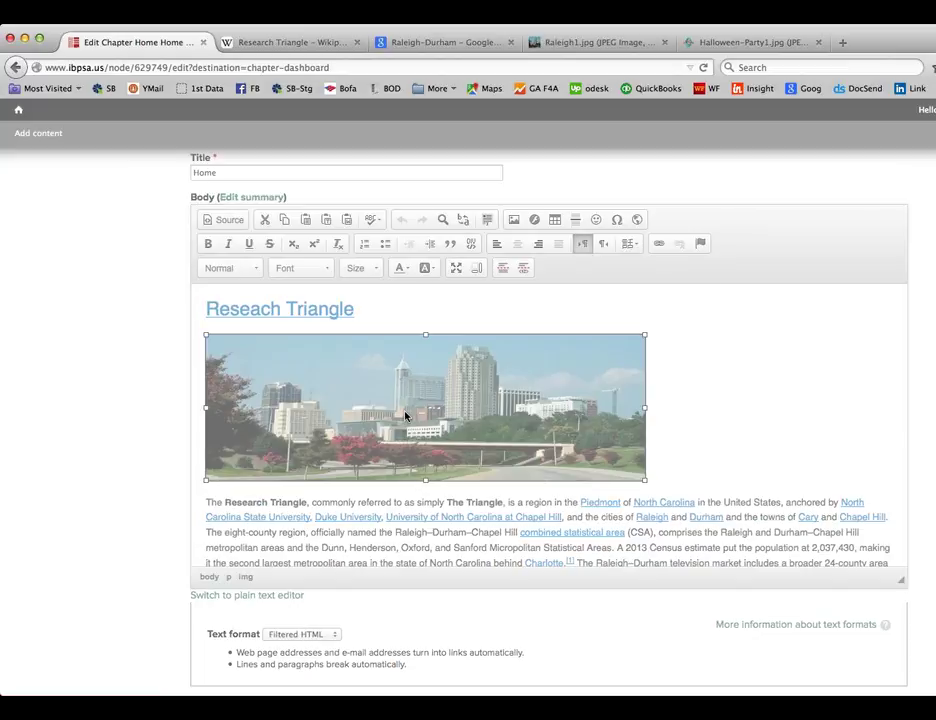